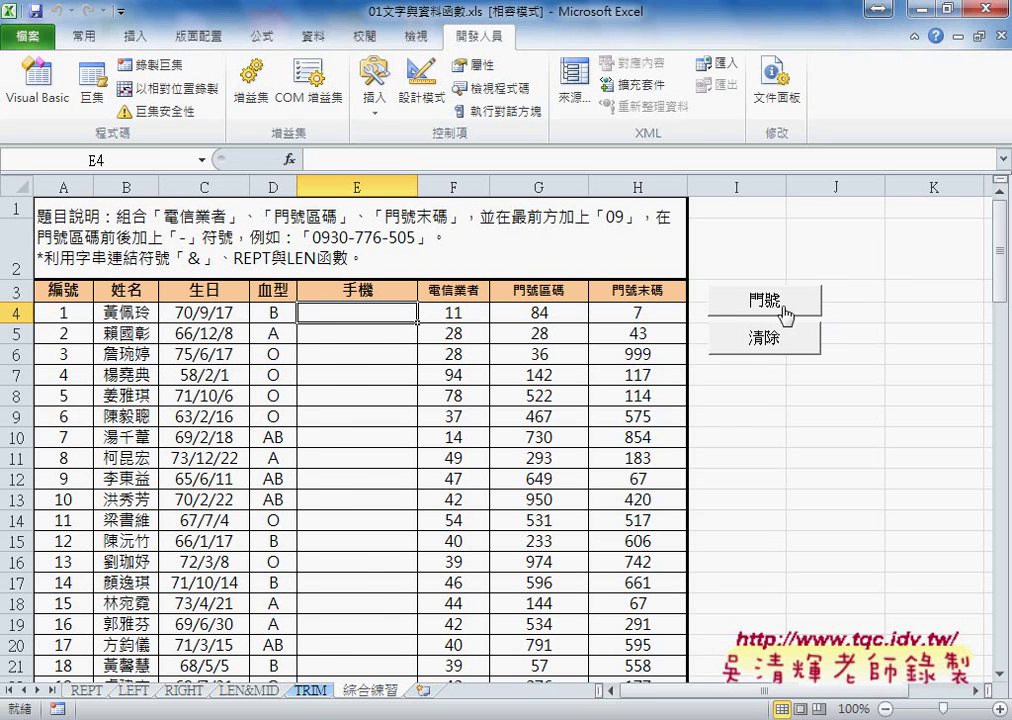
- Fill the 手機 column with the 門號 button, clear it with 清除, and show the form controls list
click(775, 303)
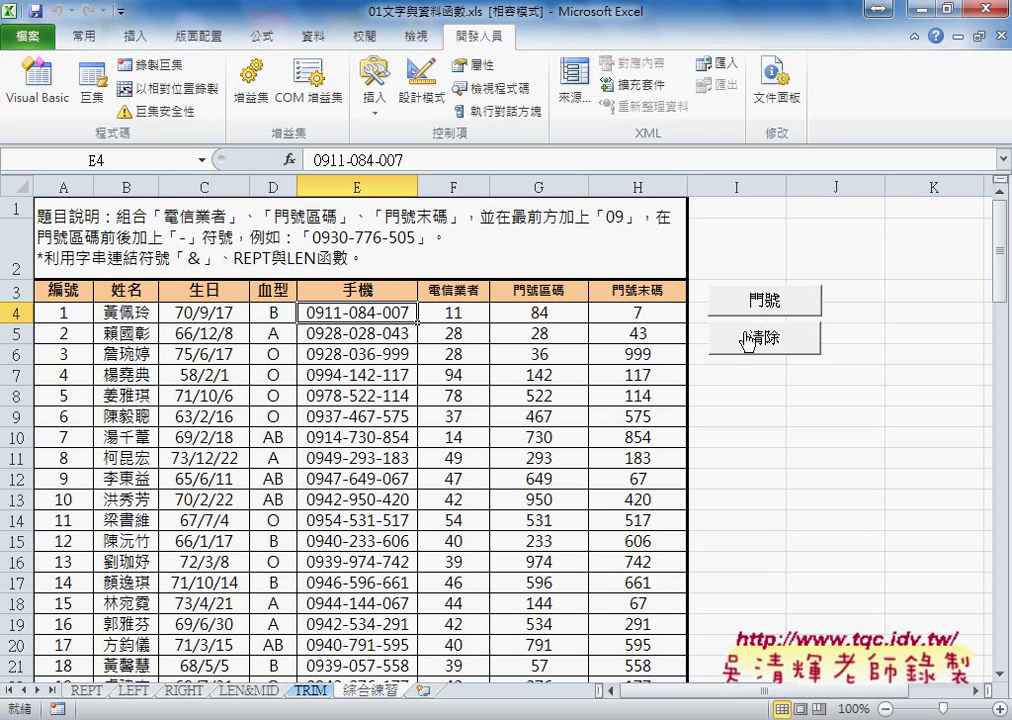
click(755, 339)
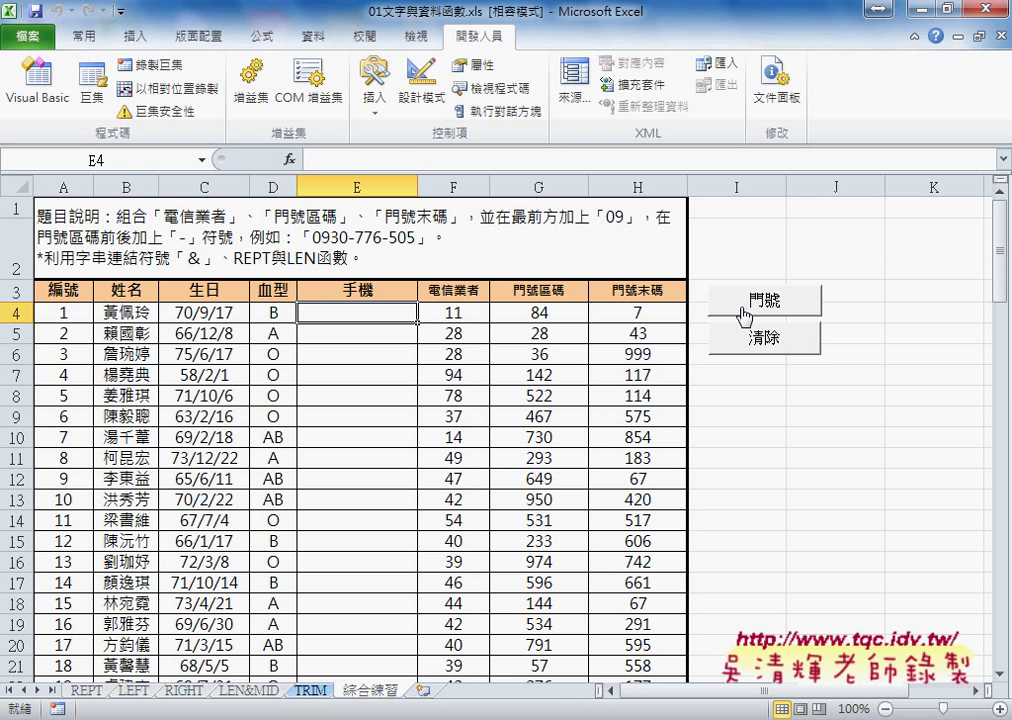
click(376, 114)
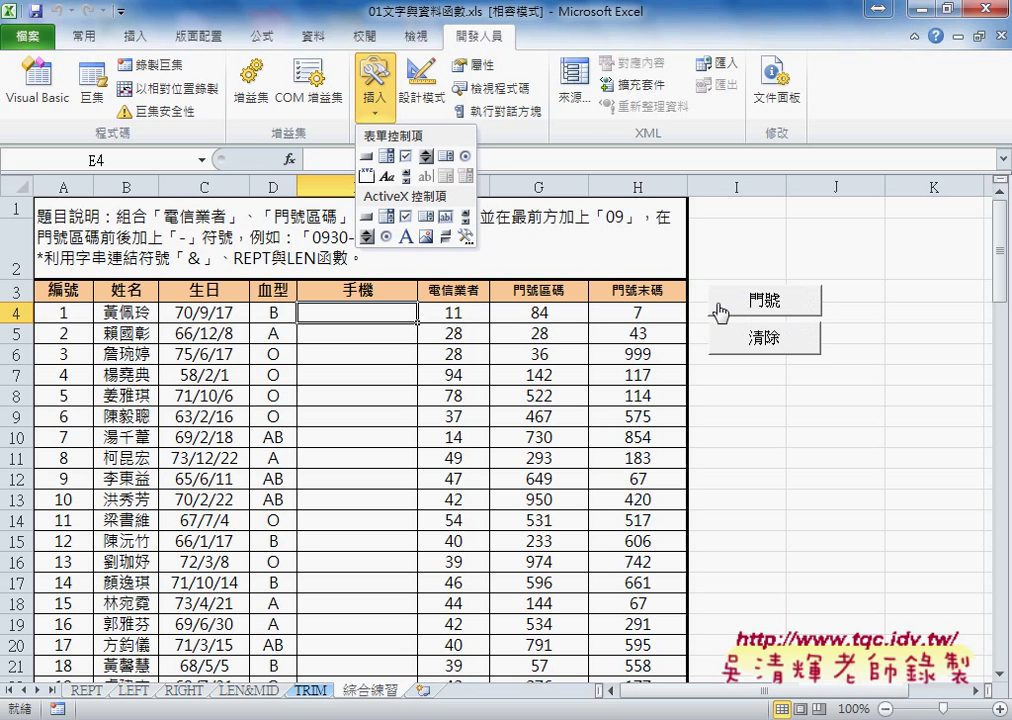
- Draw a Smiley Face shape right of the 門號 button and give it a light-green shape style
click(145, 42)
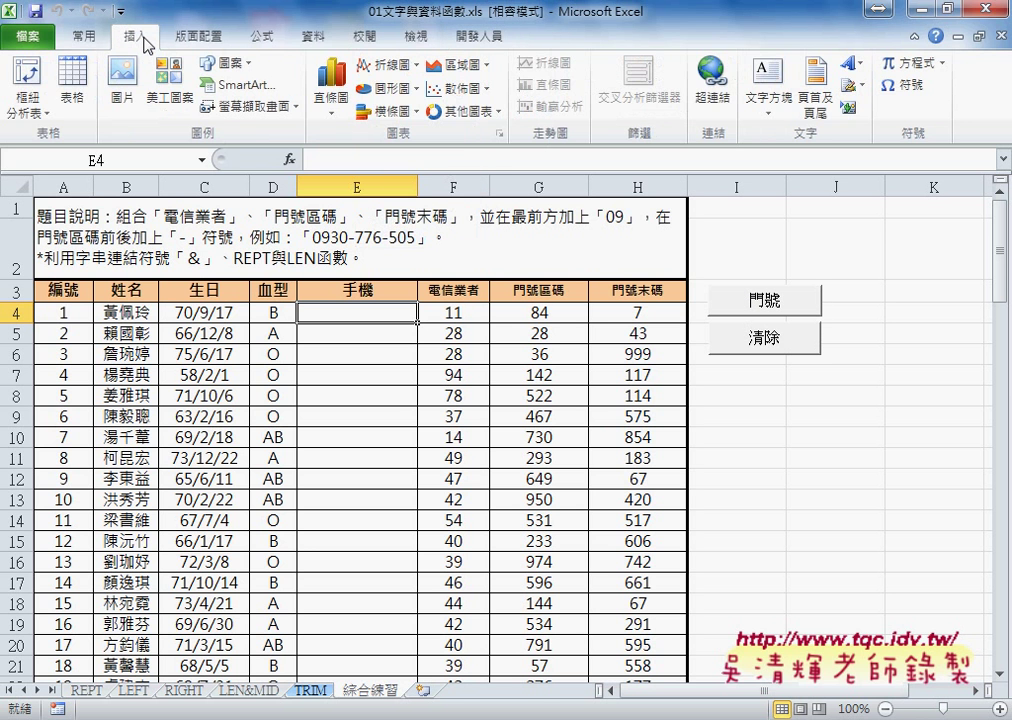
click(230, 63)
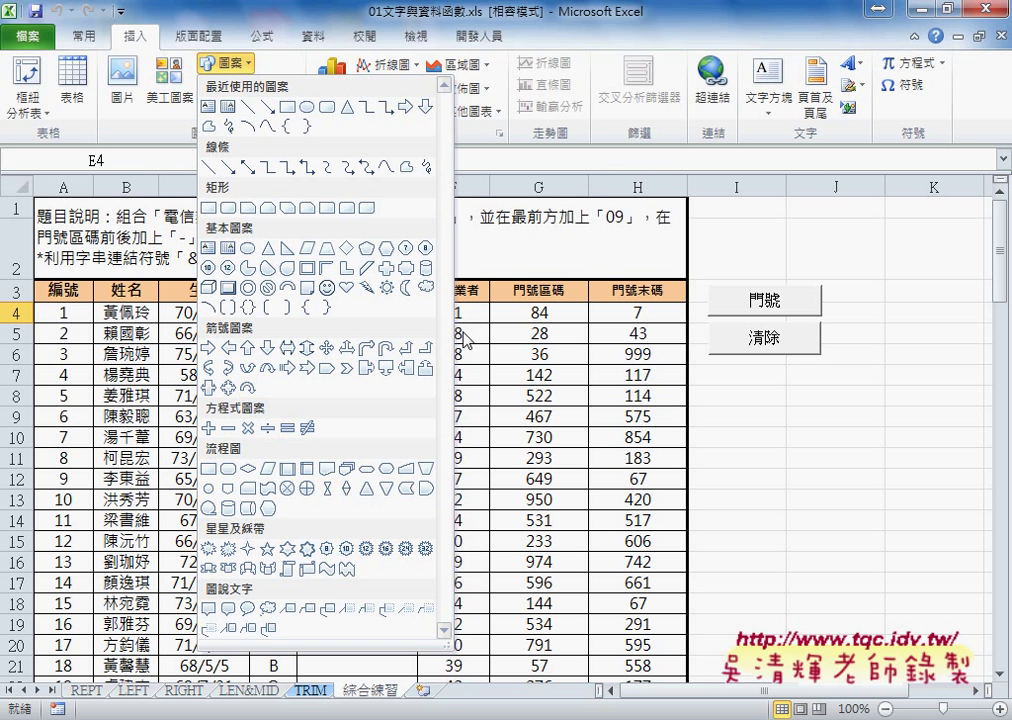
click(330, 287)
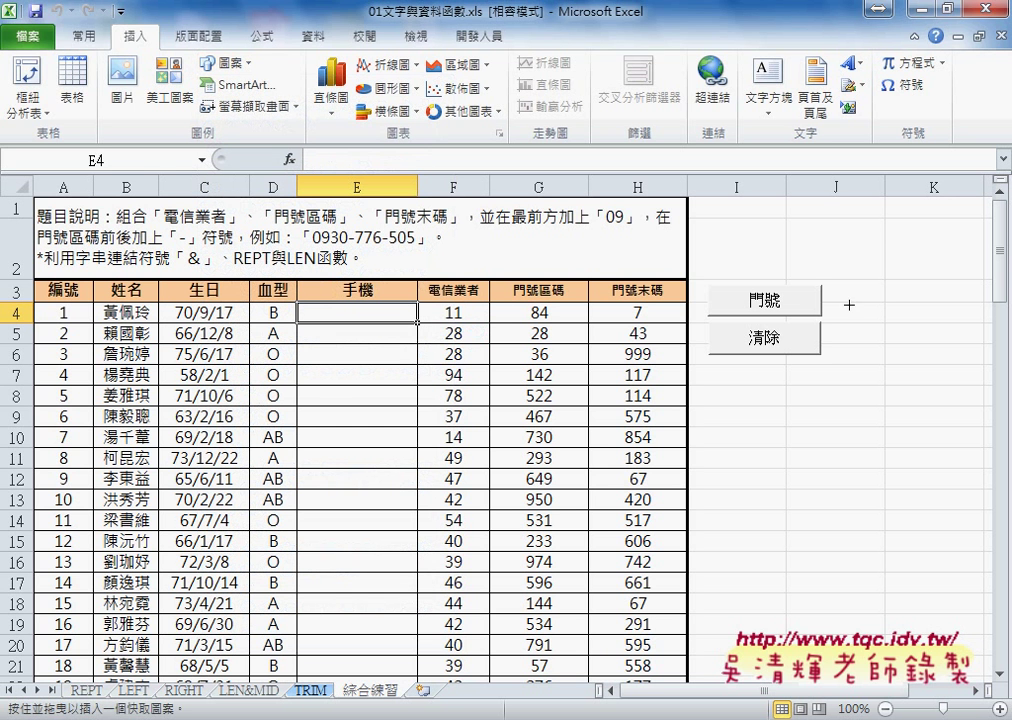
drag(846, 284, 886, 317)
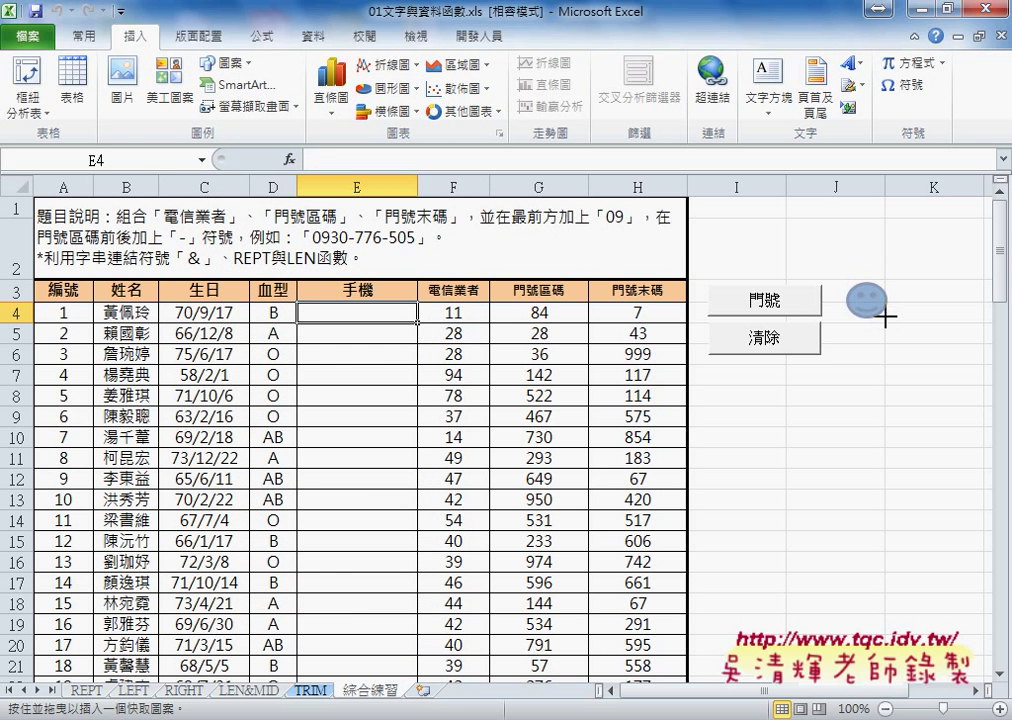
click(430, 118)
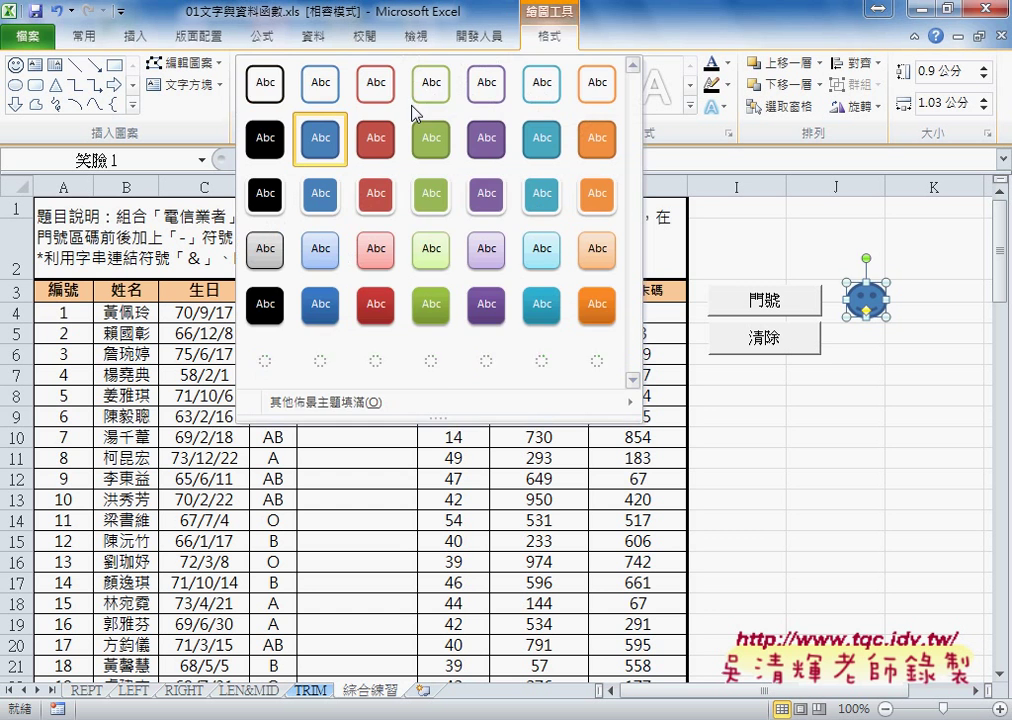
click(430, 256)
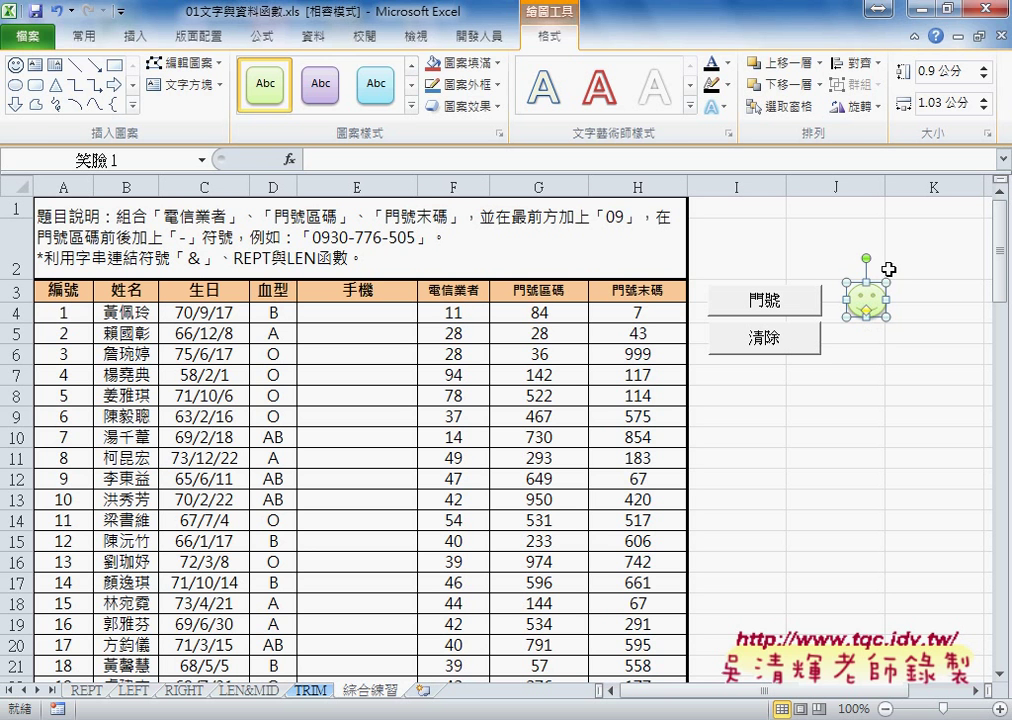
click(910, 334)
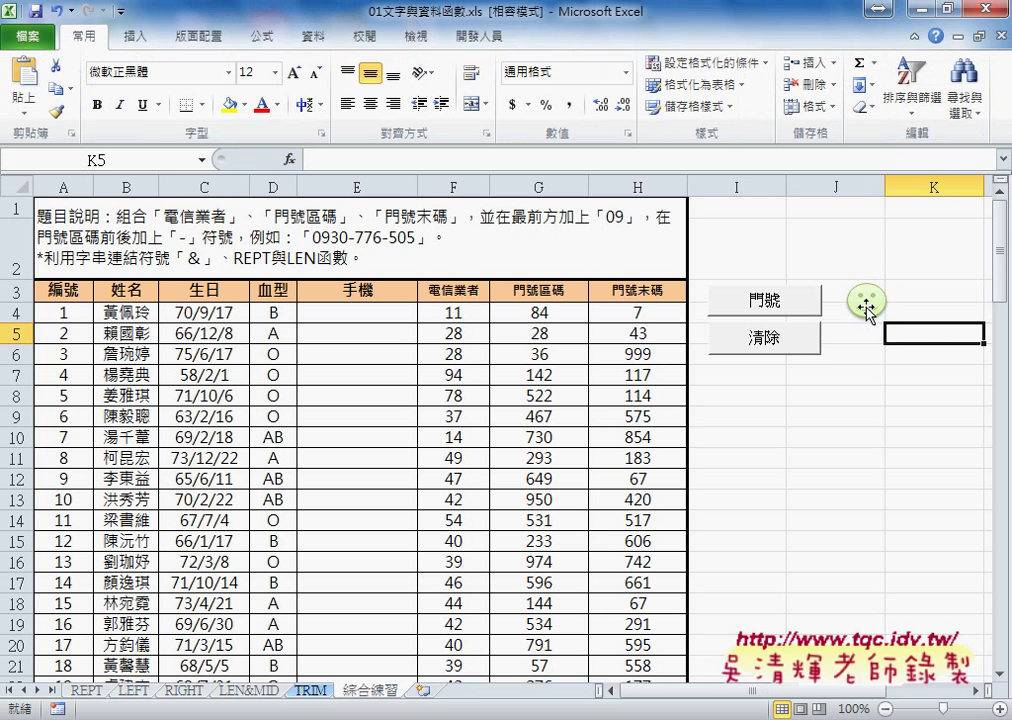
- Assign the 門號 macro to the smiley face shape
click(866, 310)
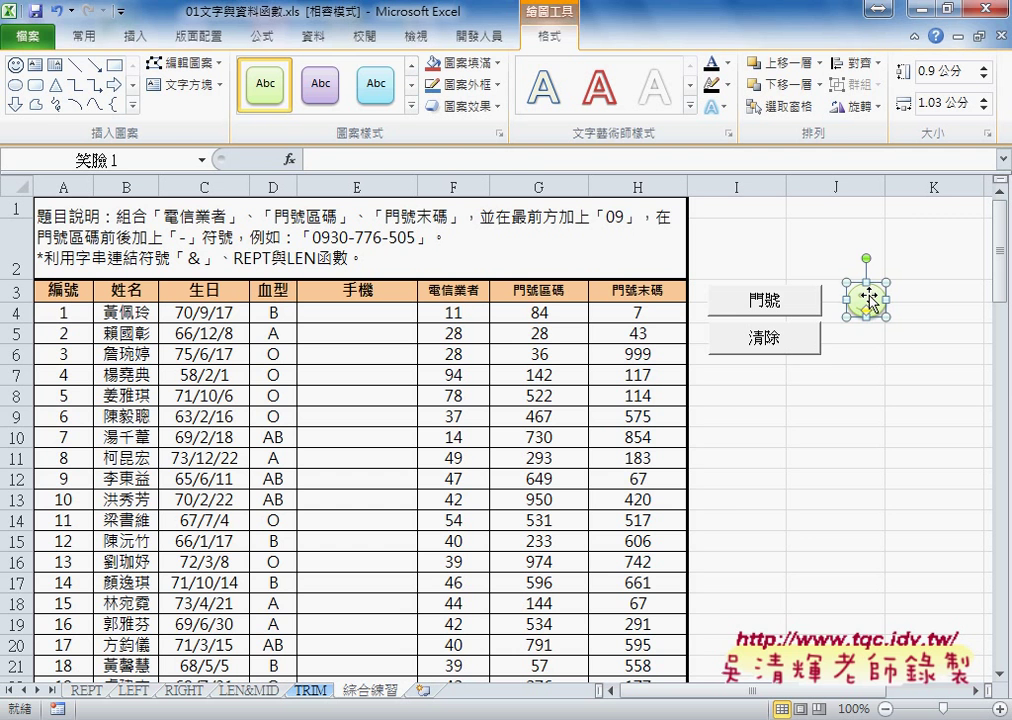
right_click(868, 298)
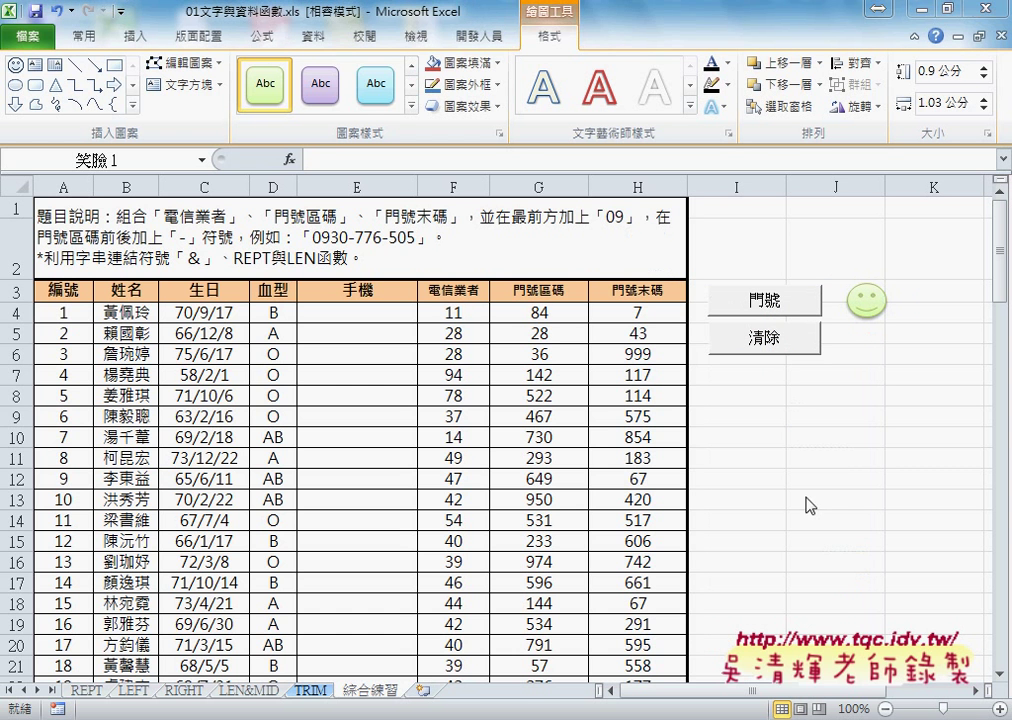
right_click(873, 310)
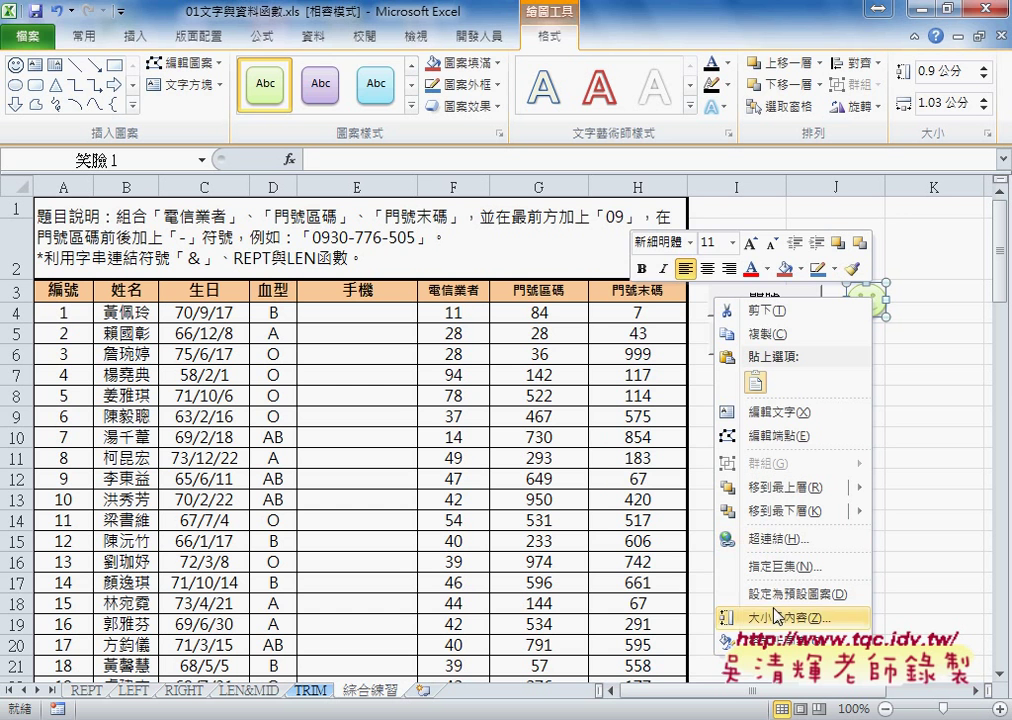
click(790, 566)
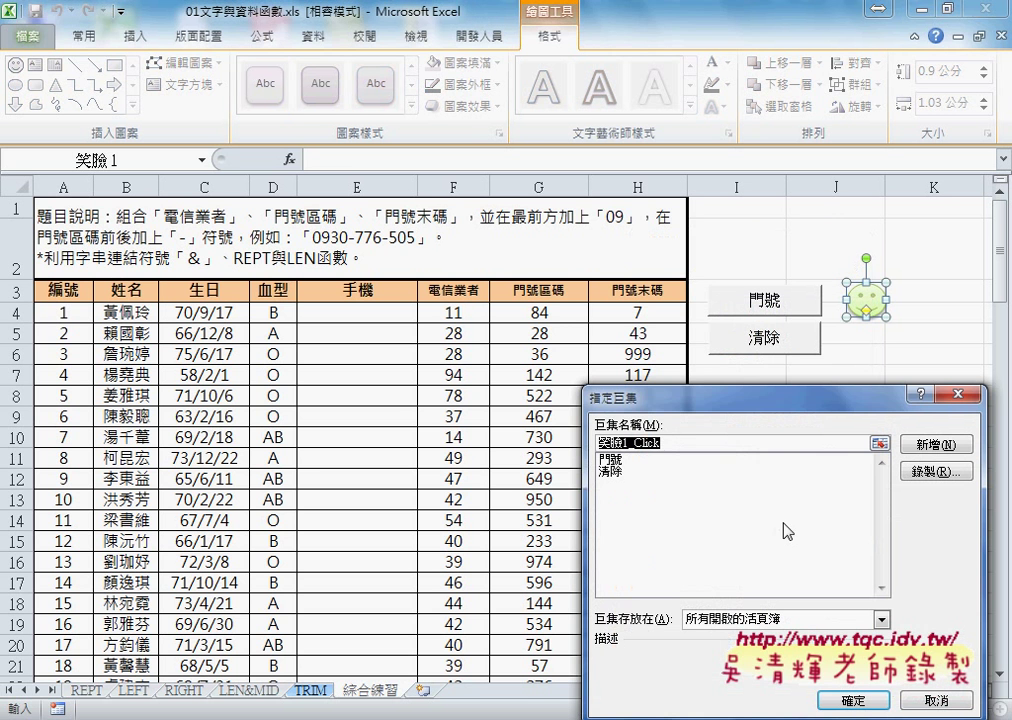
click(612, 460)
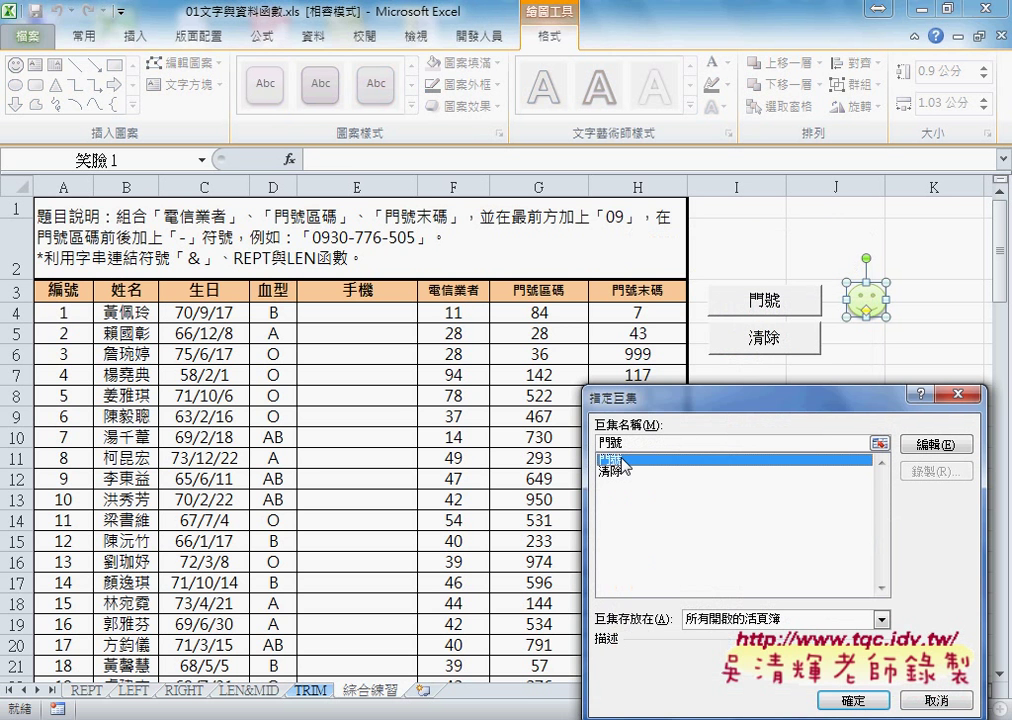
click(854, 700)
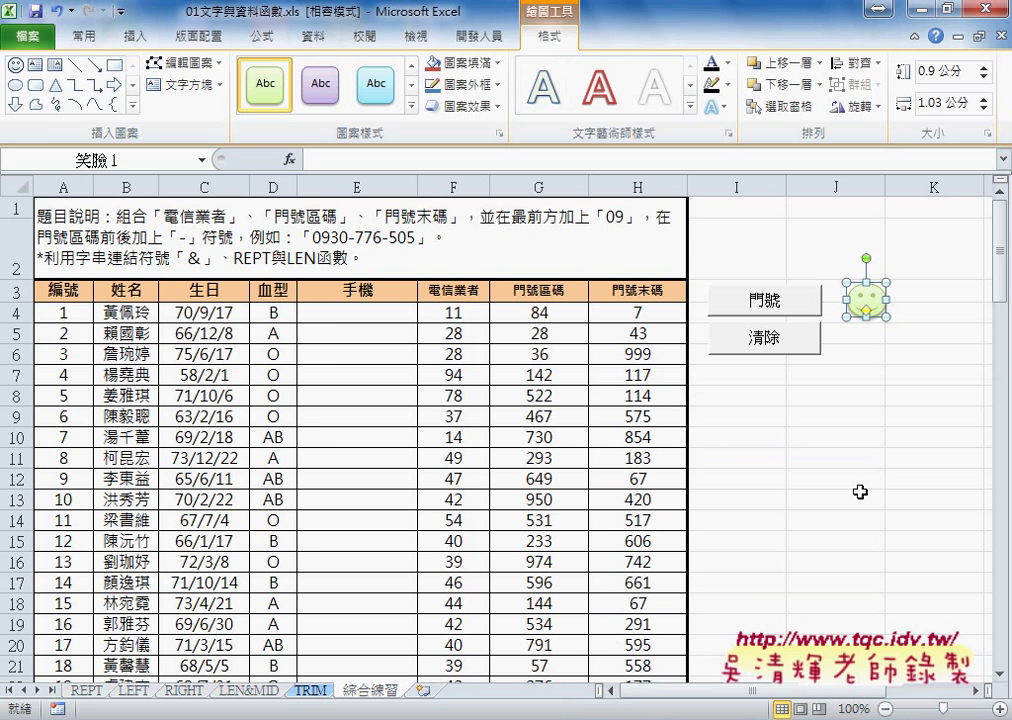
- Test the smiley by filling the 手機 column, then clear it with 清除
click(860, 490)
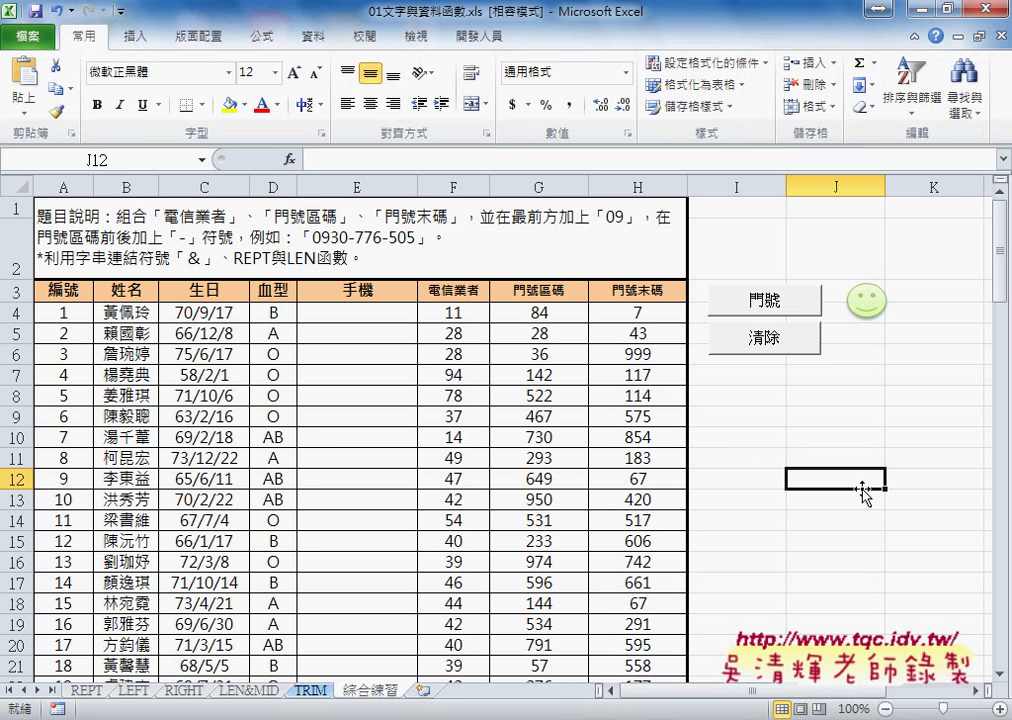
click(866, 308)
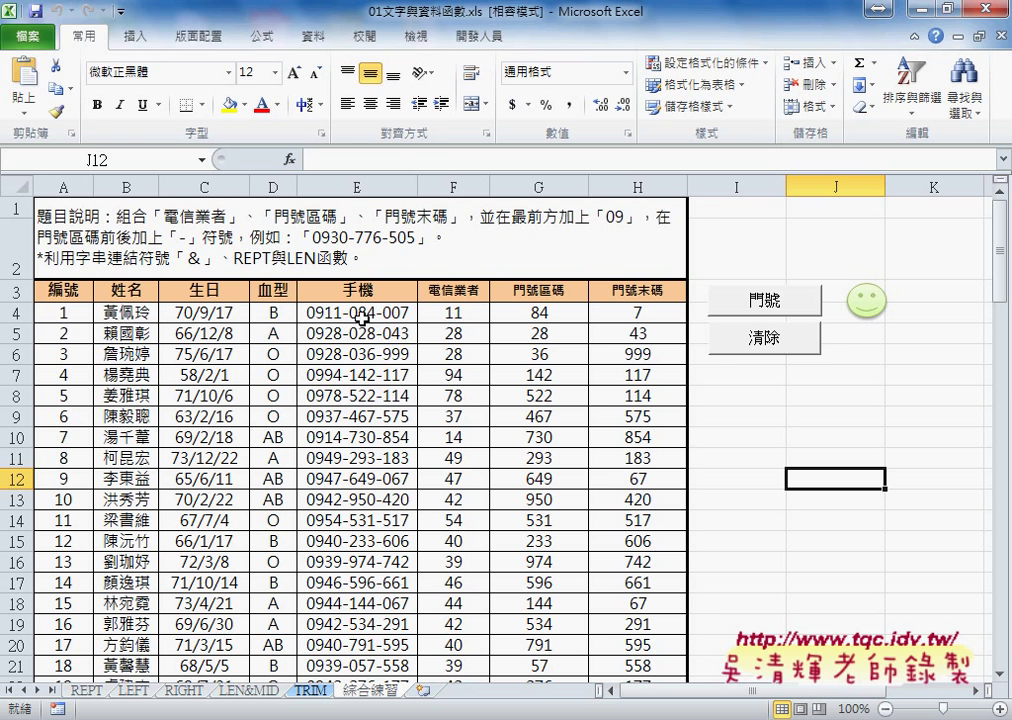
click(757, 343)
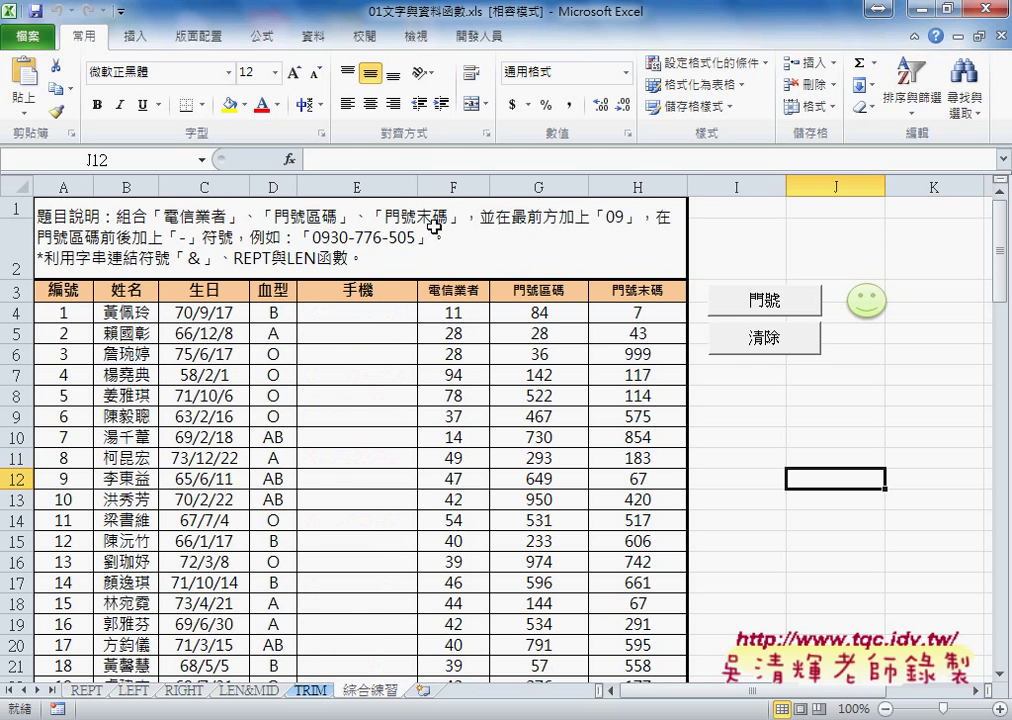
- Draw a pink multiplication-sign (×) shape below the smiley, around J5–J7
click(148, 42)
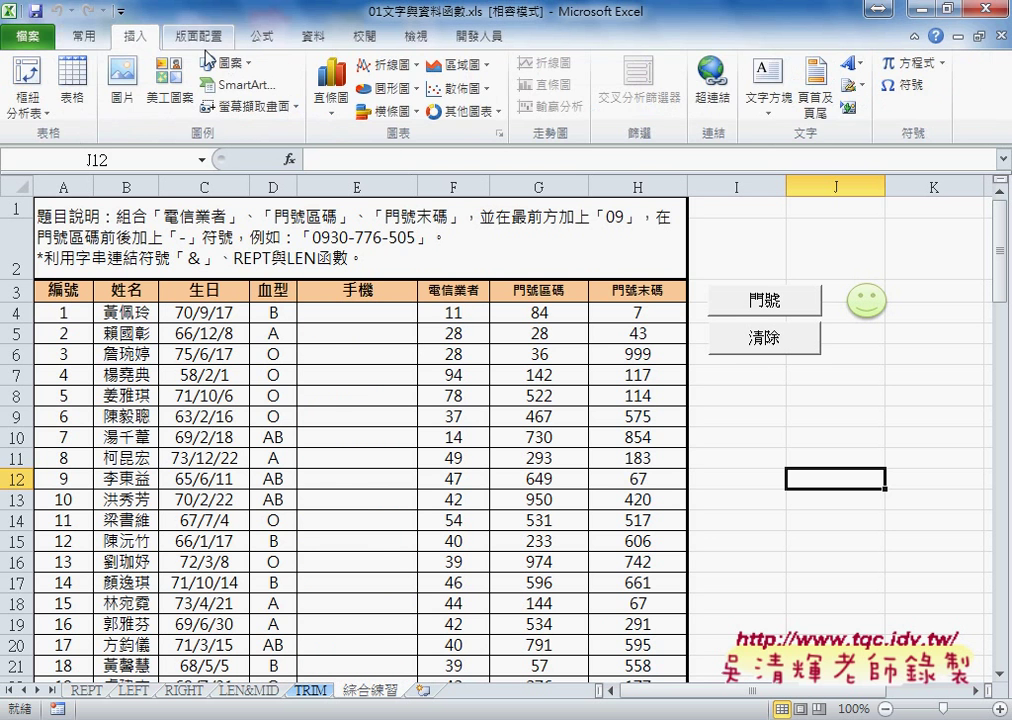
click(230, 66)
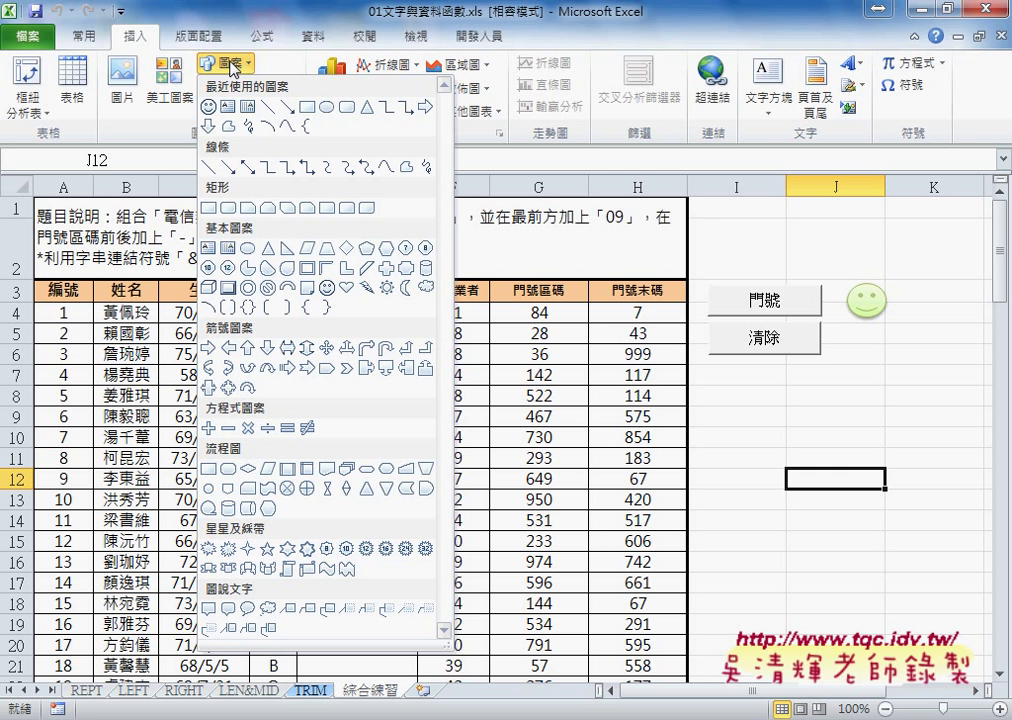
click(250, 430)
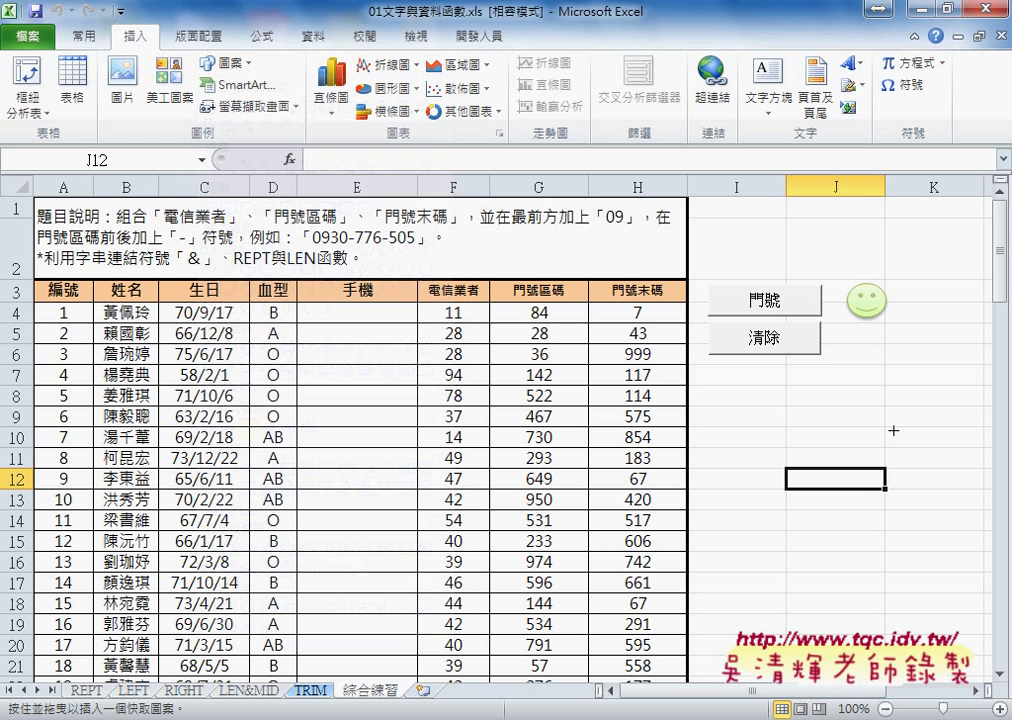
drag(855, 341, 897, 389)
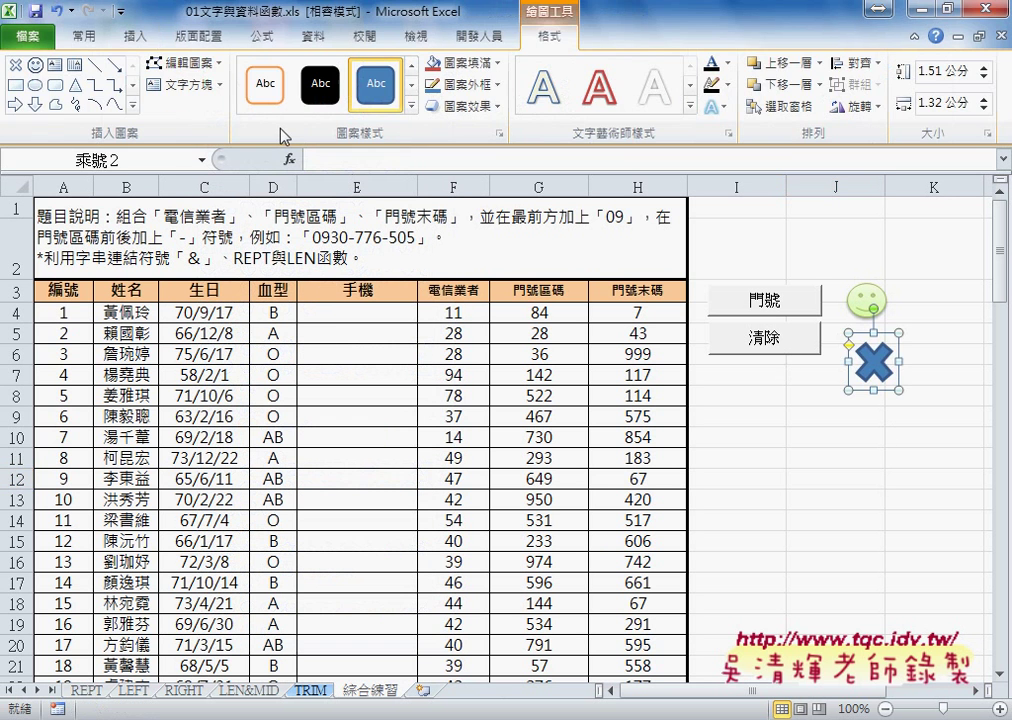
click(460, 118)
click(385, 255)
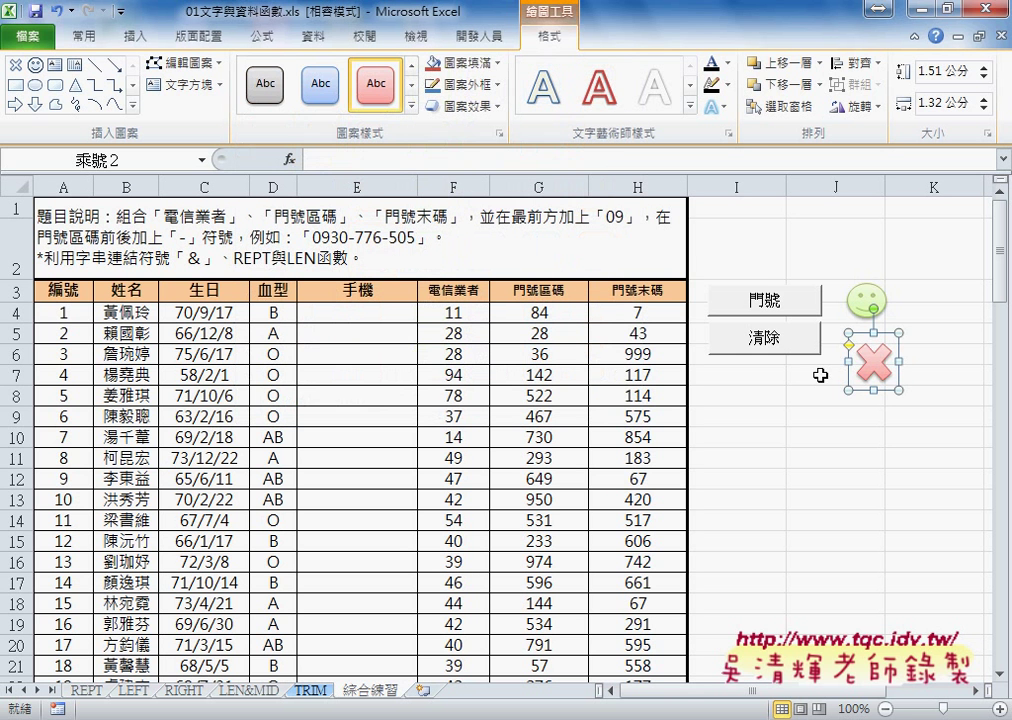
- Assign the 清除 macro to the × shape and test both shapes
right_click(870, 369)
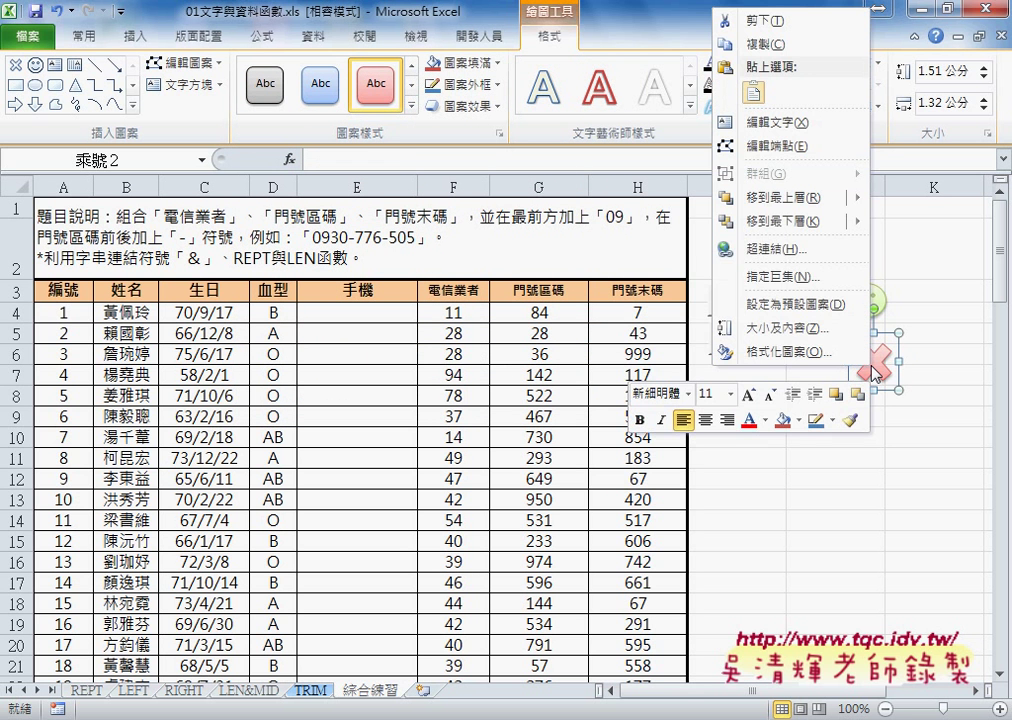
click(800, 276)
click(622, 177)
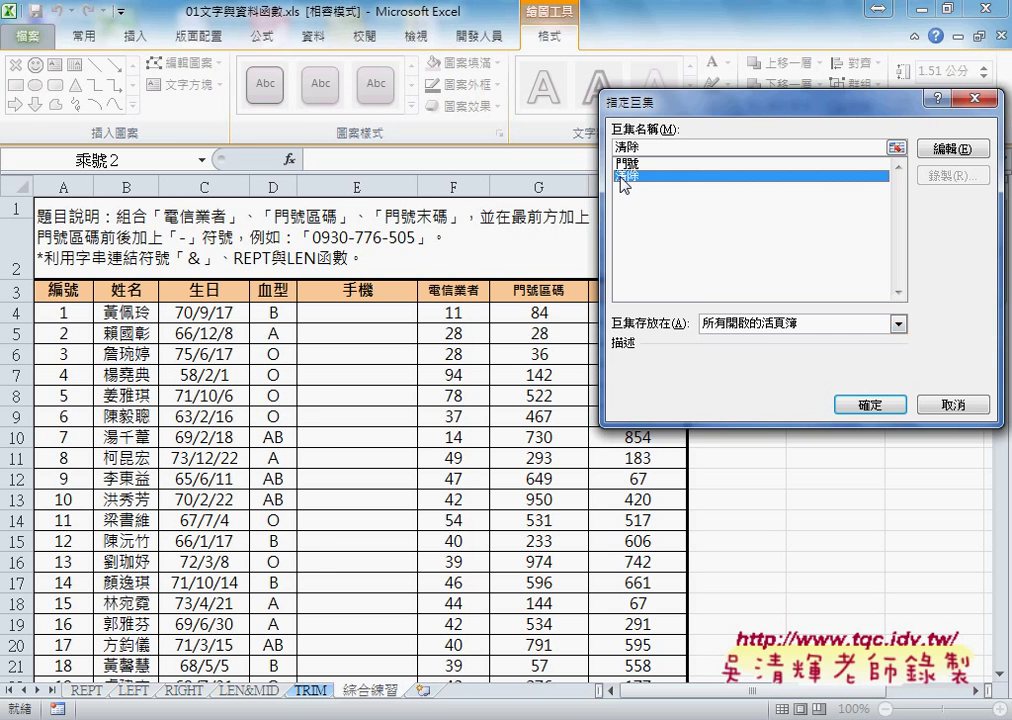
click(870, 404)
click(835, 479)
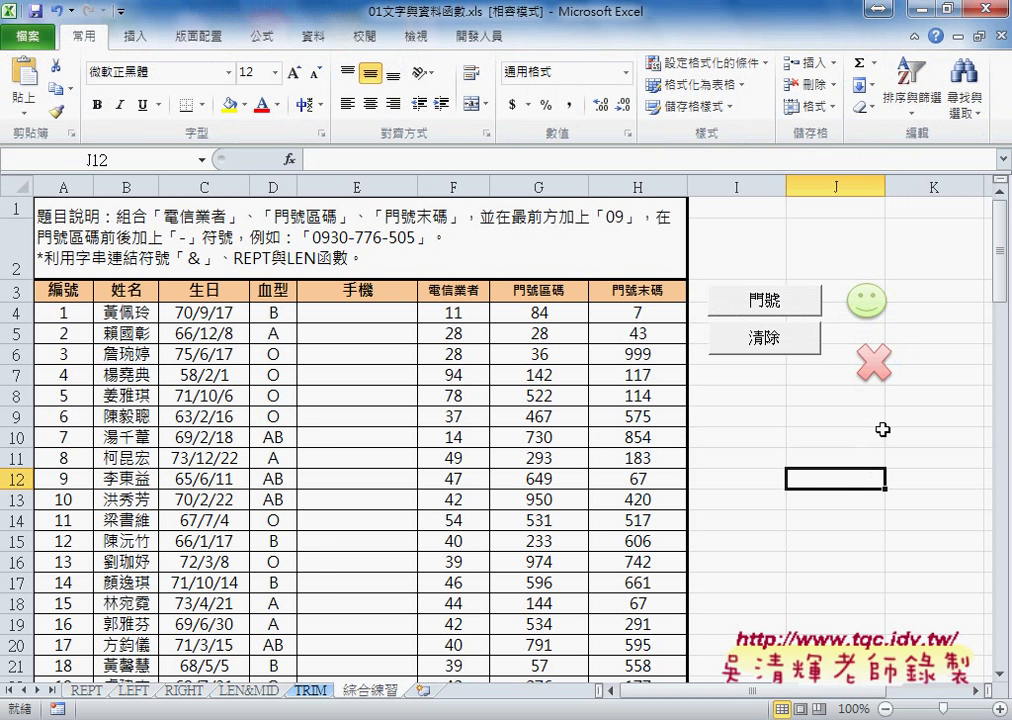
click(866, 302)
click(873, 366)
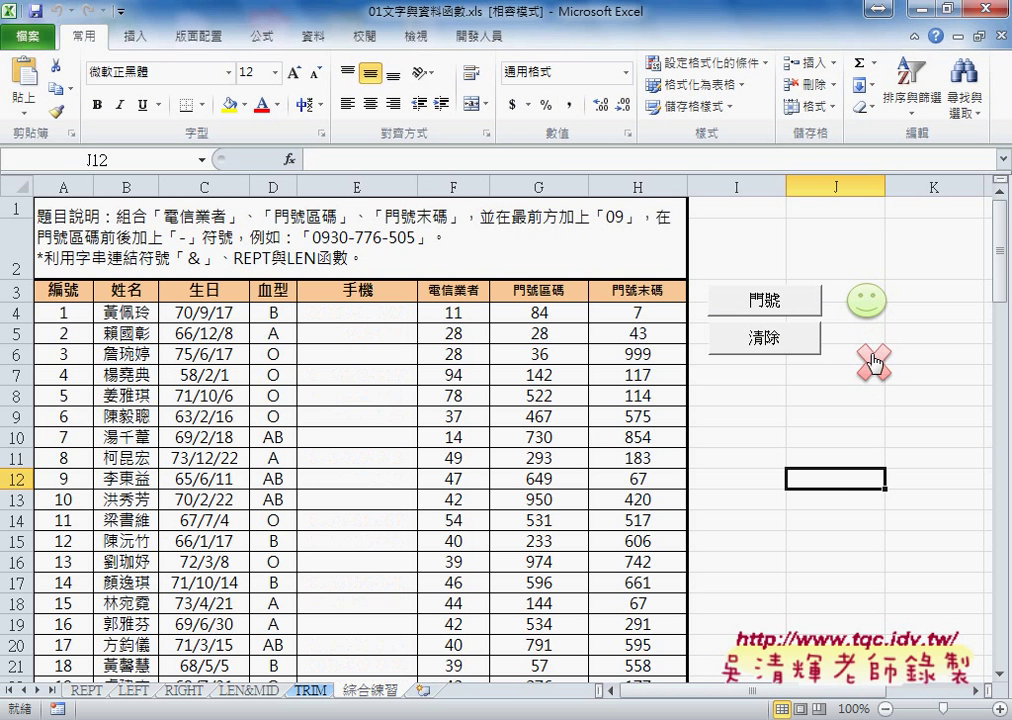
- Fill the 手機 column via the smiley shape, then browse the Insert Shapes gallery
click(868, 303)
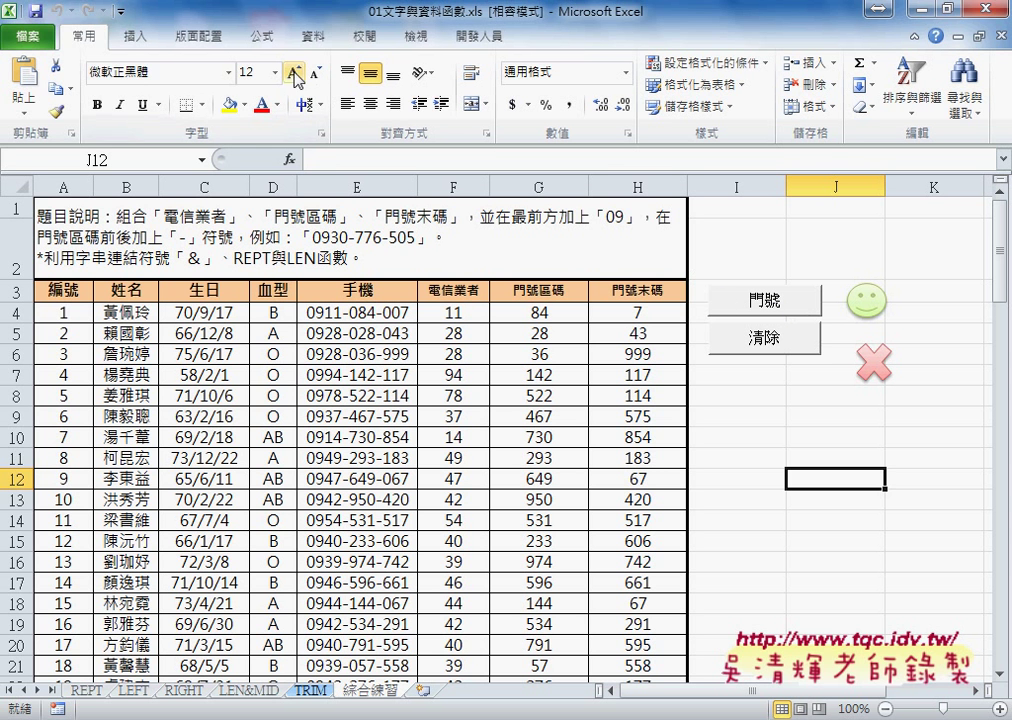
click(138, 40)
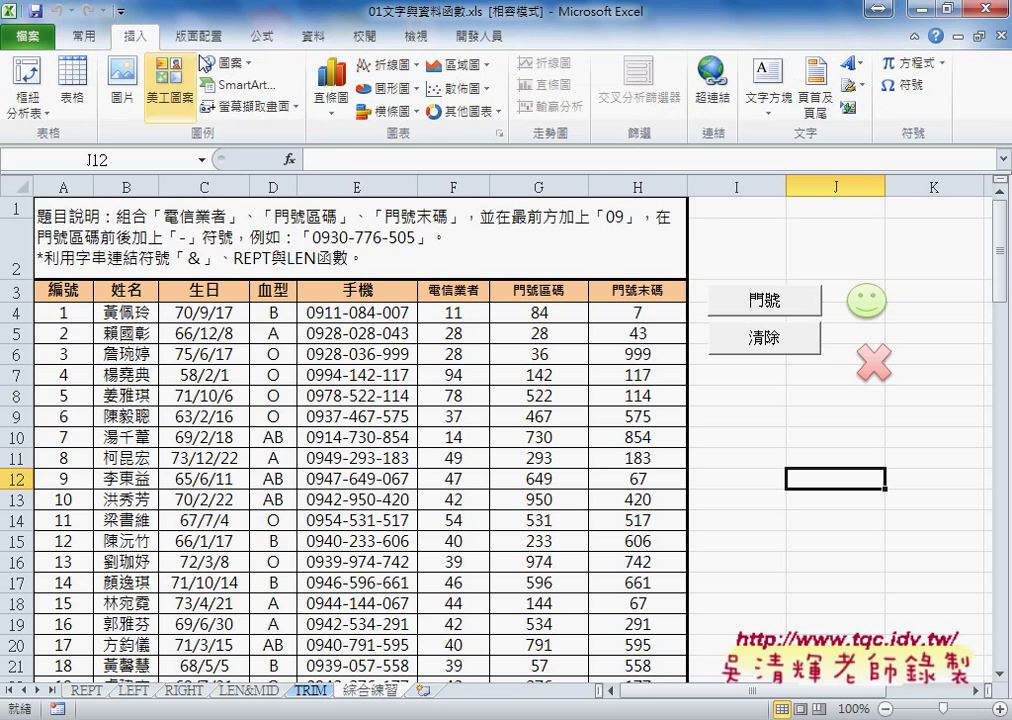
click(226, 66)
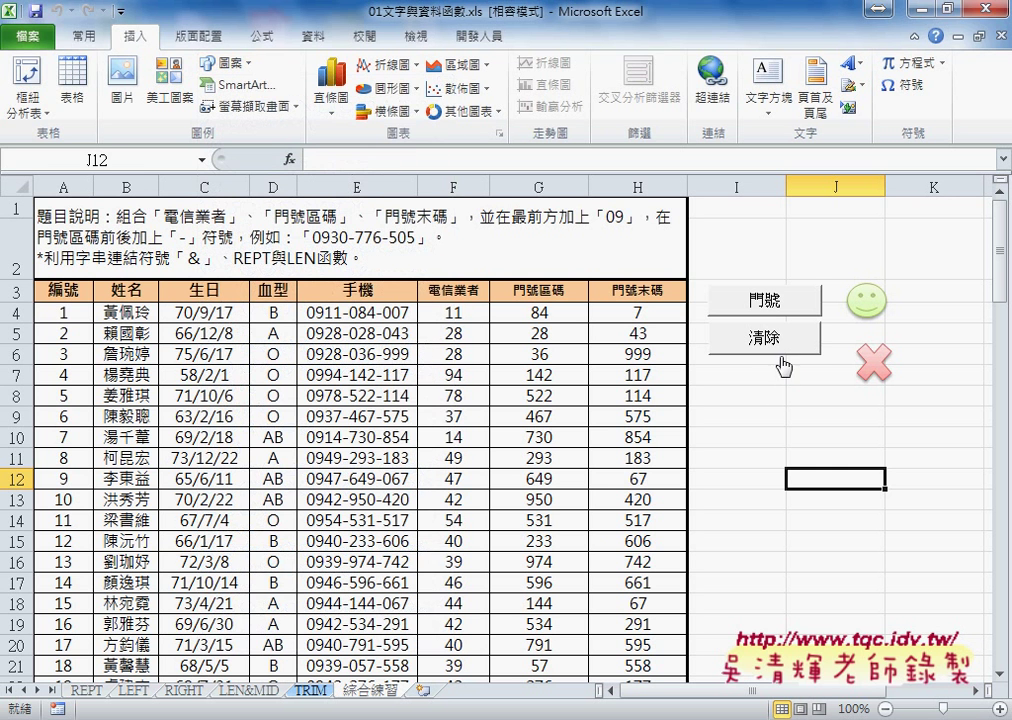
- Clear all phone numbers from the 手機 column using the 清除 button
click(785, 343)
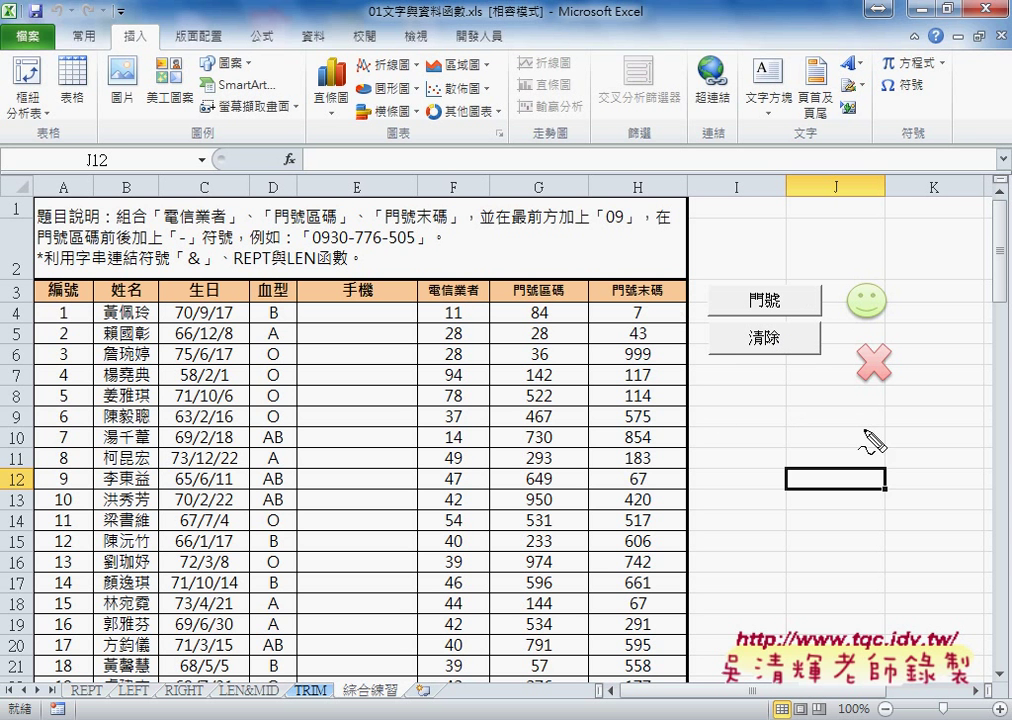
drag(713, 280, 709, 326)
drag(713, 281, 740, 323)
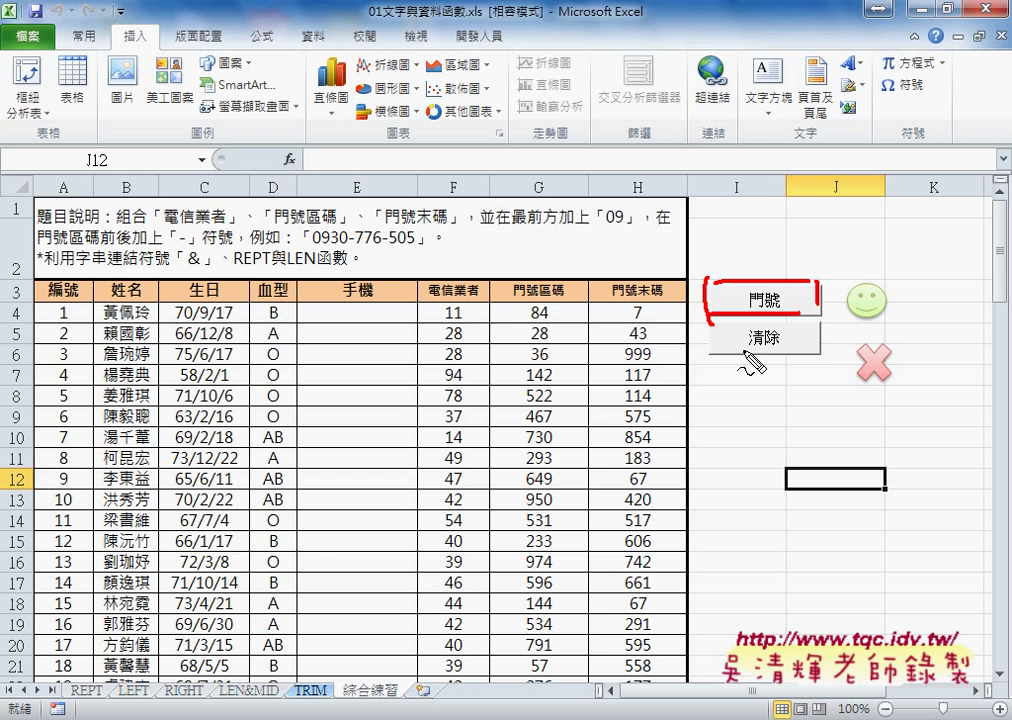
key(Escape)
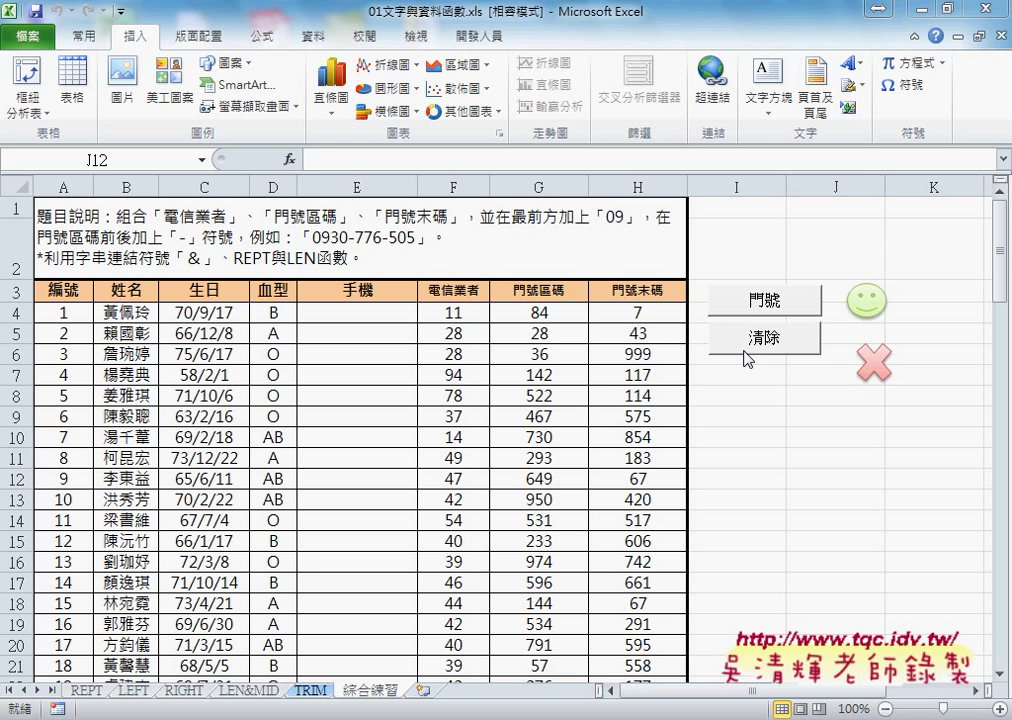
- Open the Visual Basic editor from the Developer tab, also showing the Alt+F11 shortcut
click(502, 40)
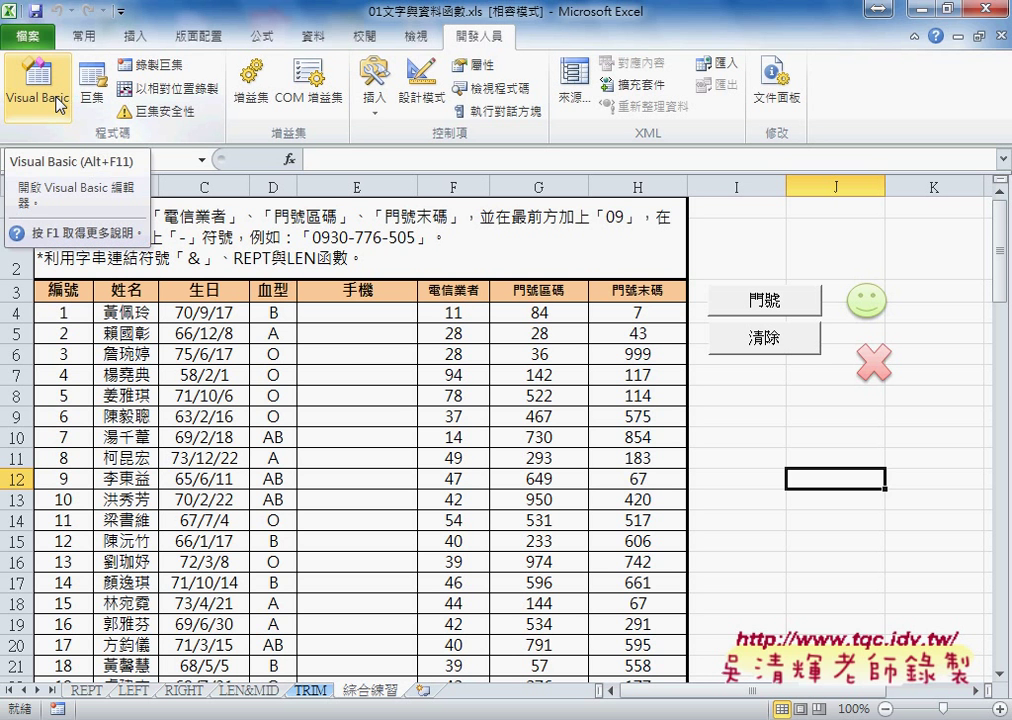
click(60, 104)
click(48, 92)
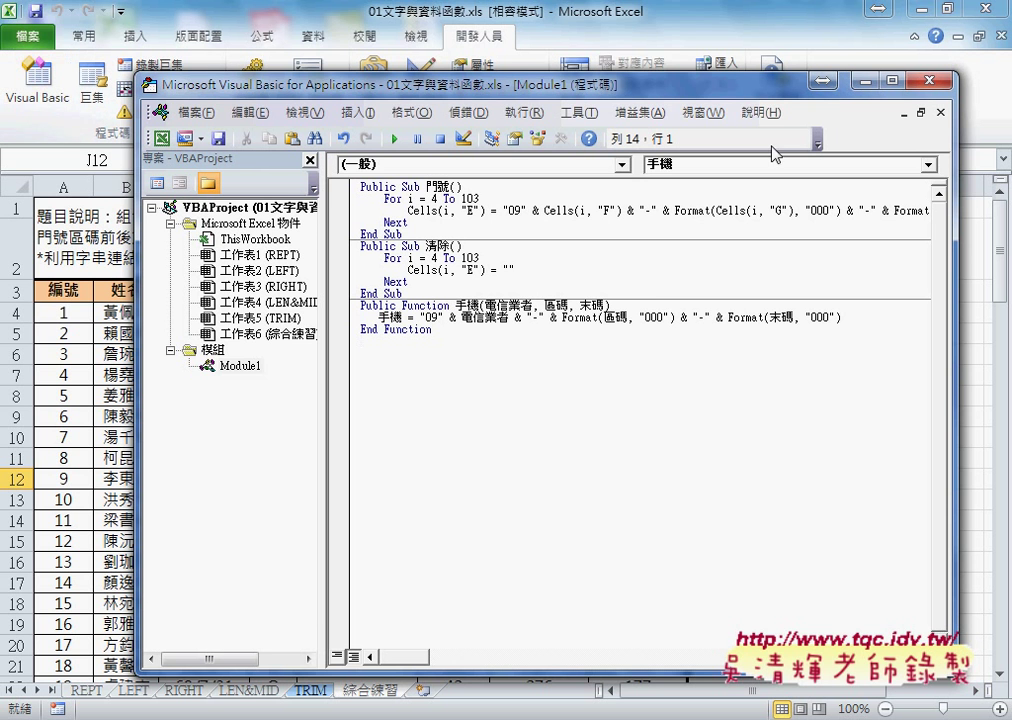
click(929, 81)
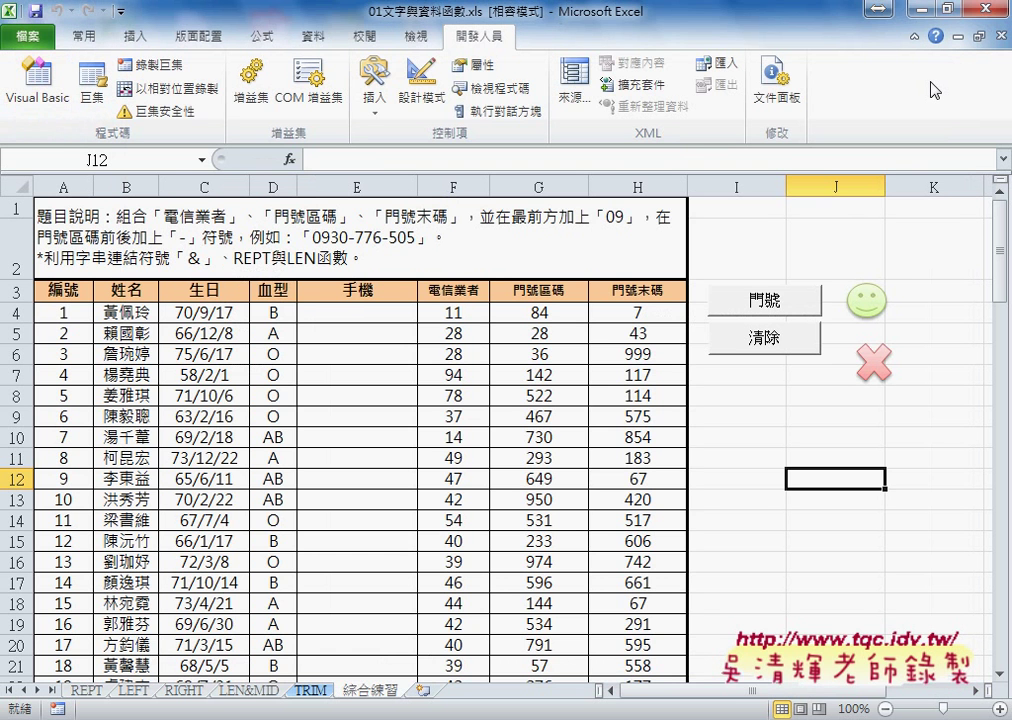
key(alt+F11)
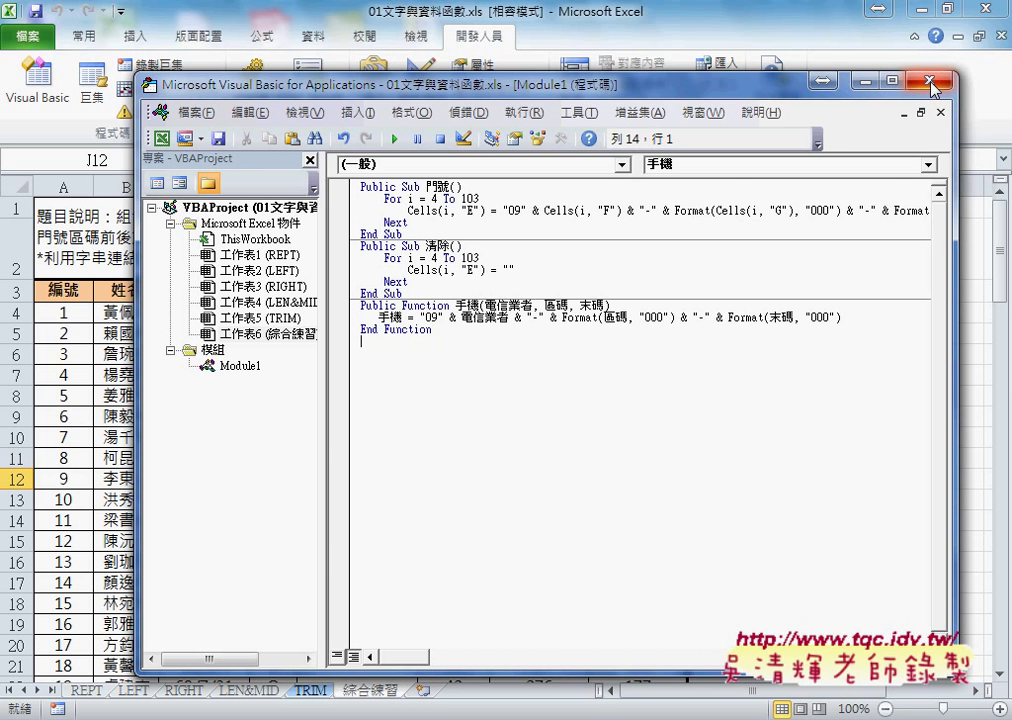
click(932, 88)
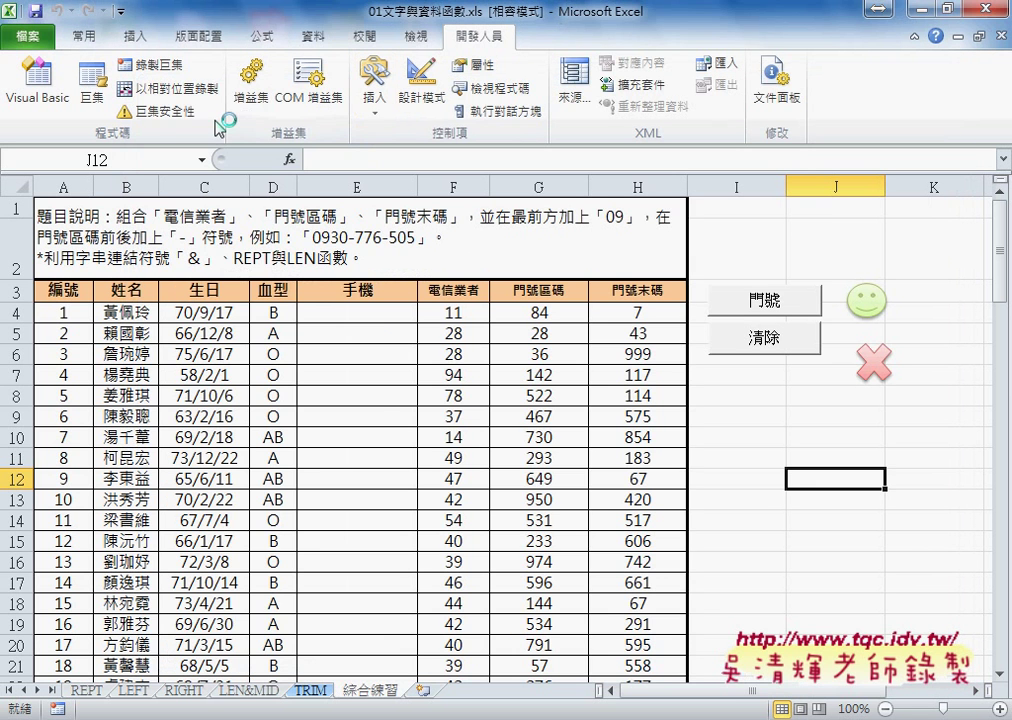
click(60, 108)
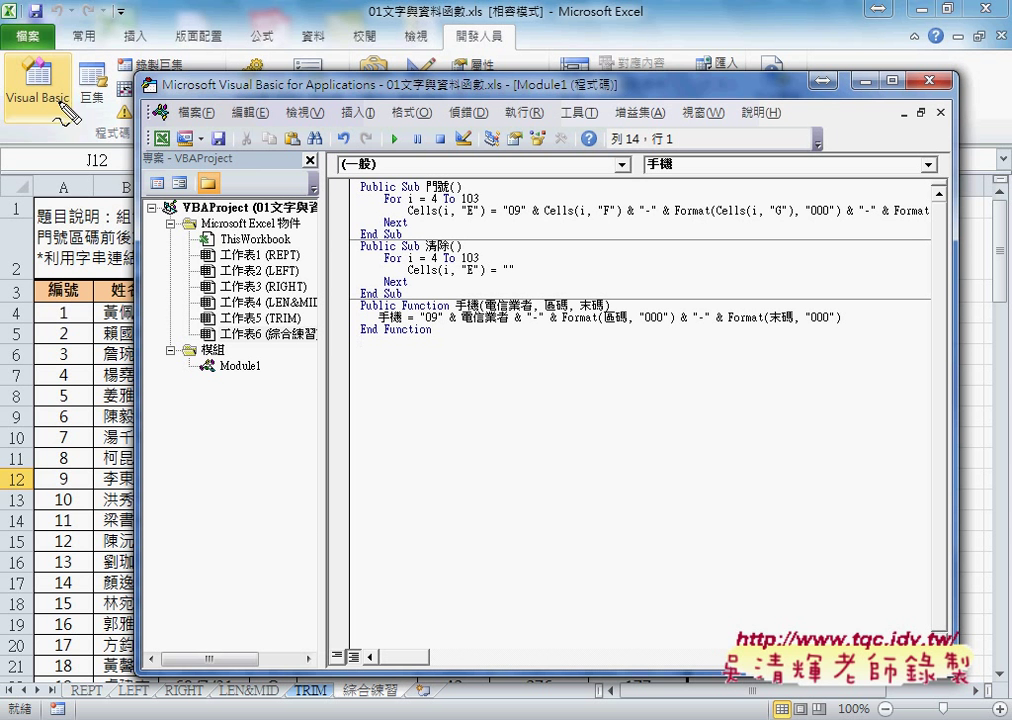
- Mark up parts of Module1's macro code on screen, then clear the marks
drag(240, 384, 184, 377)
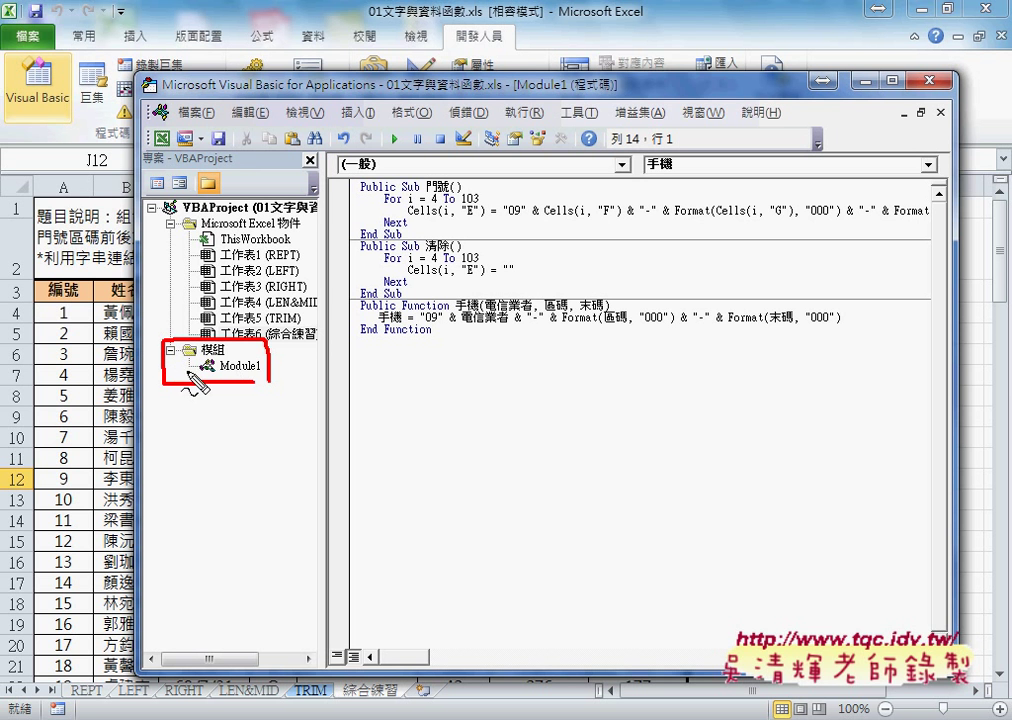
mouse_move(313, 386)
mouse_down()
mouse_move(283, 372)
mouse_move(284, 383)
mouse_up()
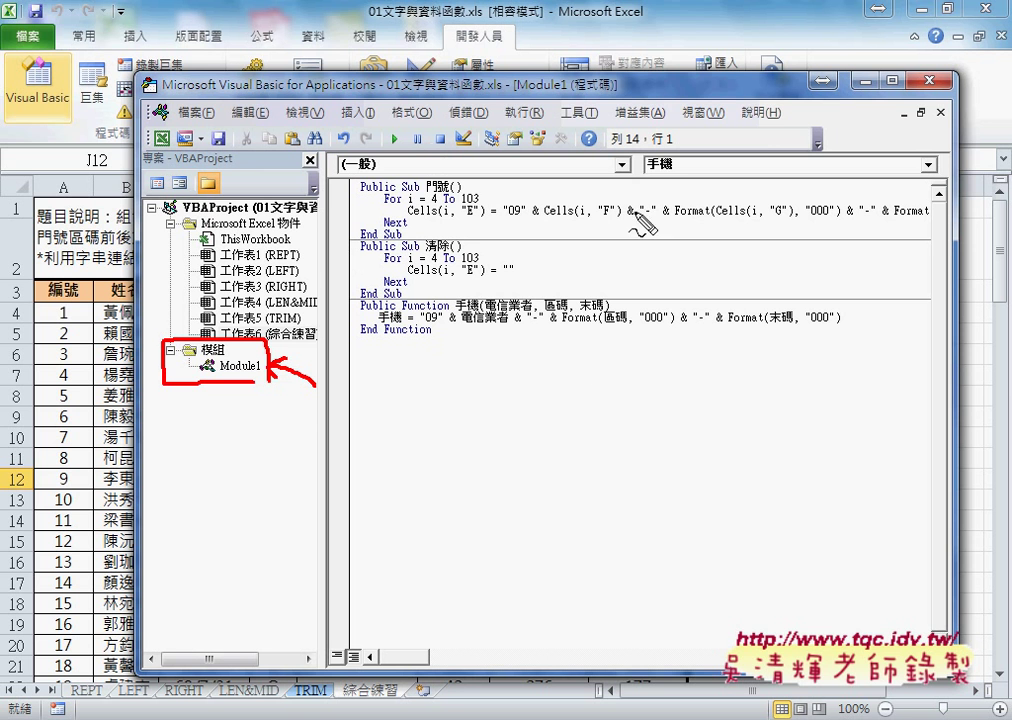
drag(510, 385, 655, 420)
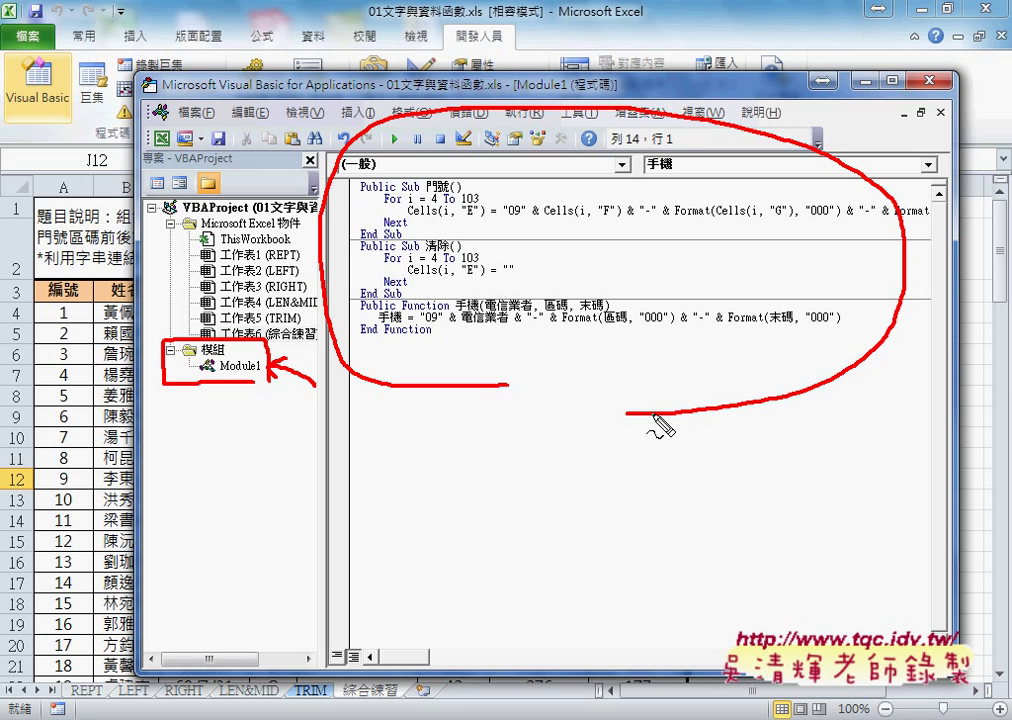
drag(515, 410, 627, 412)
drag(880, 385, 990, 470)
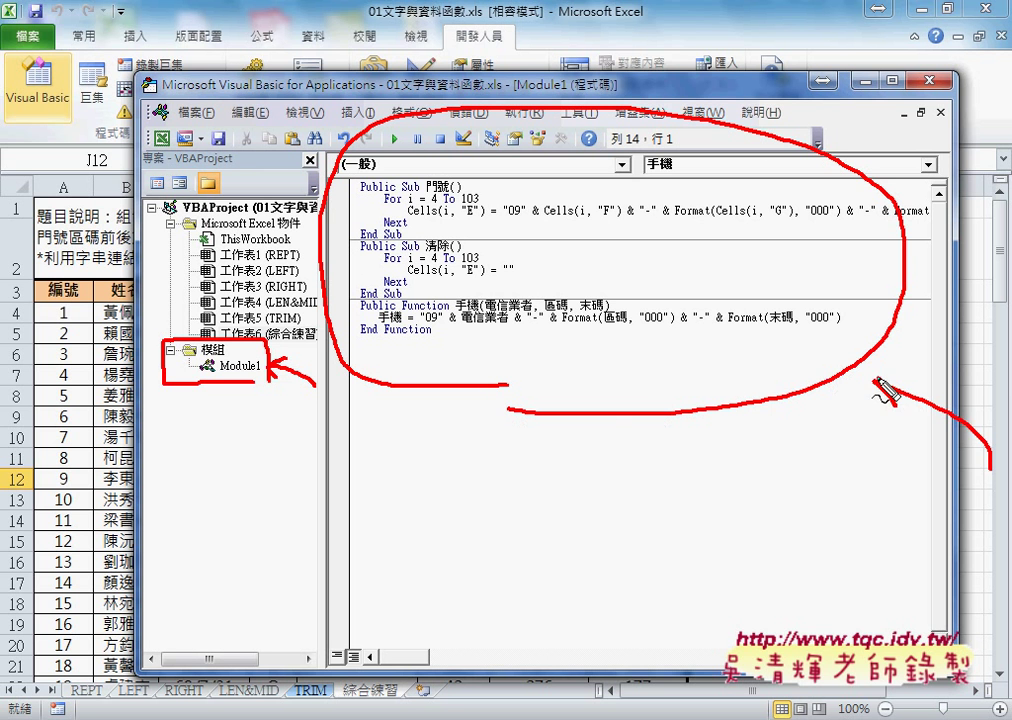
drag(877, 381, 928, 373)
drag(877, 382, 889, 405)
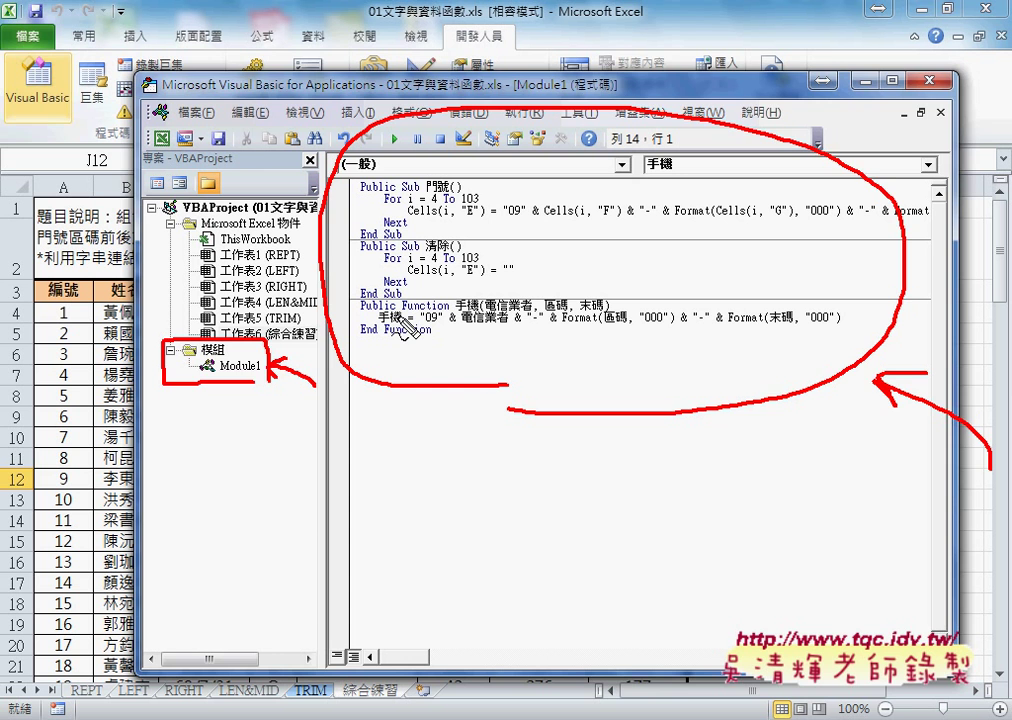
key(Escape)
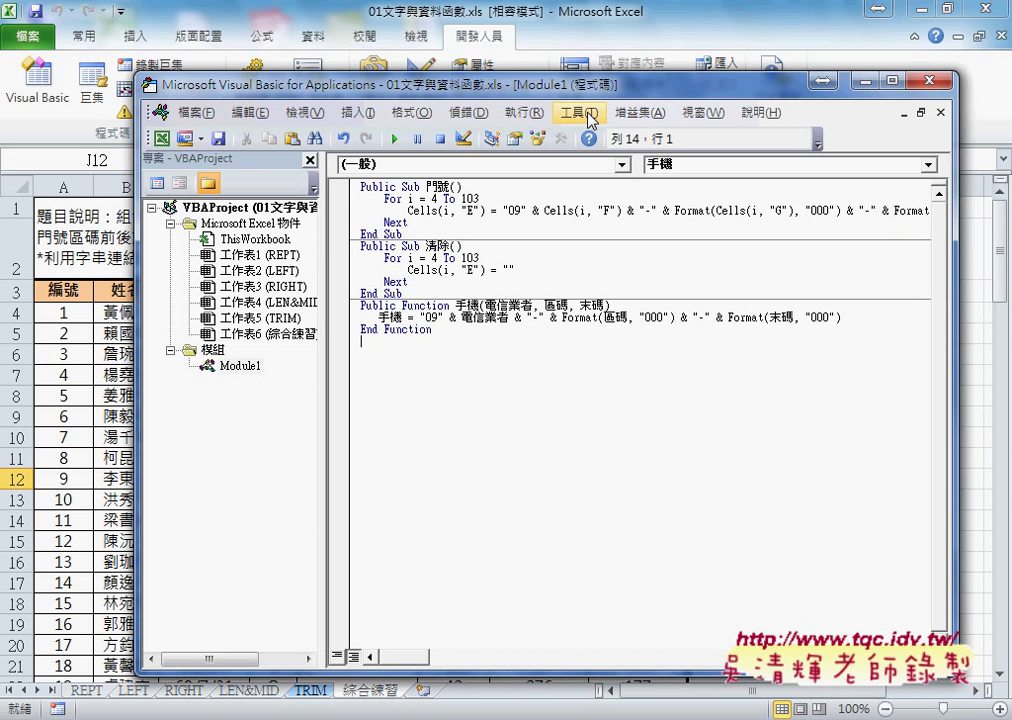
- Set the VBA editor's code font size to 12 under Options > Editor Format
click(594, 117)
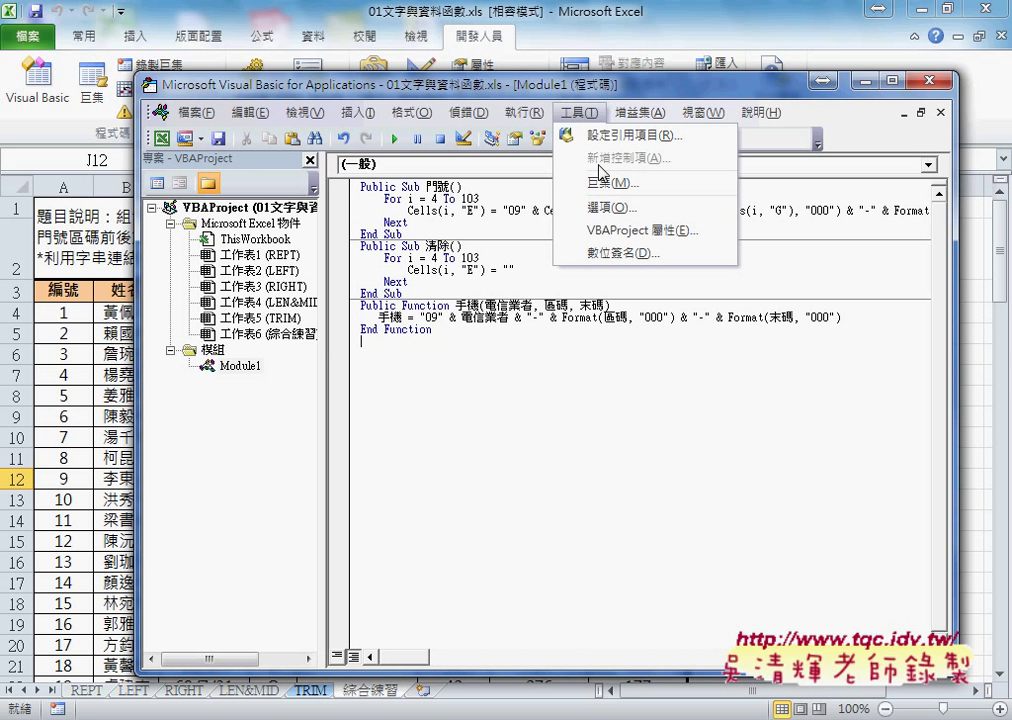
click(609, 215)
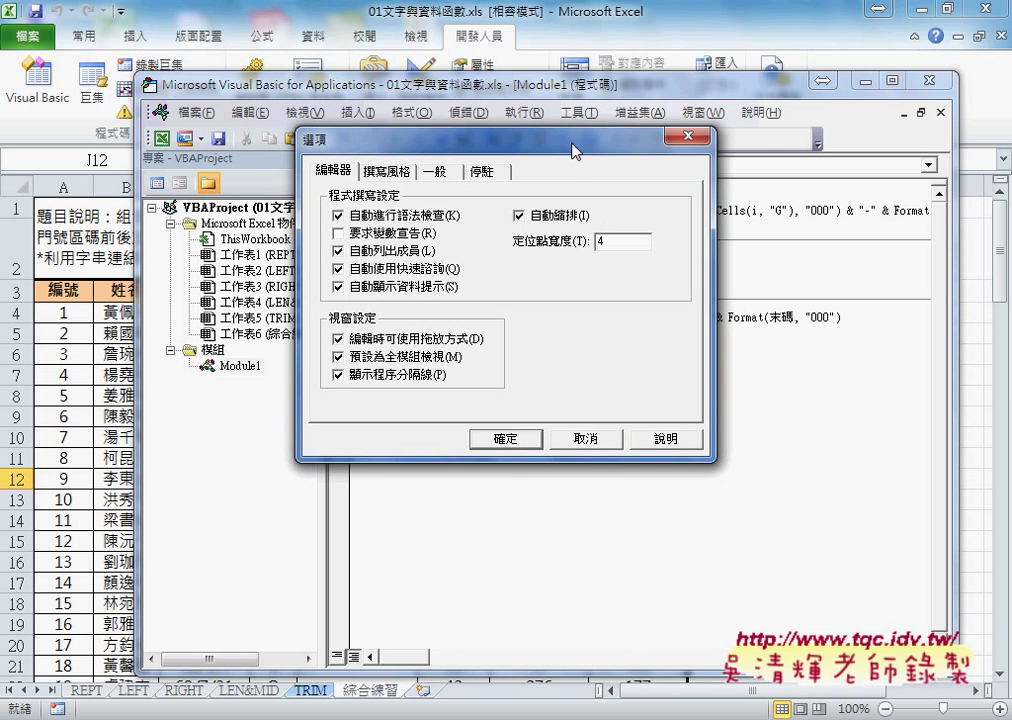
drag(575, 150, 806, 201)
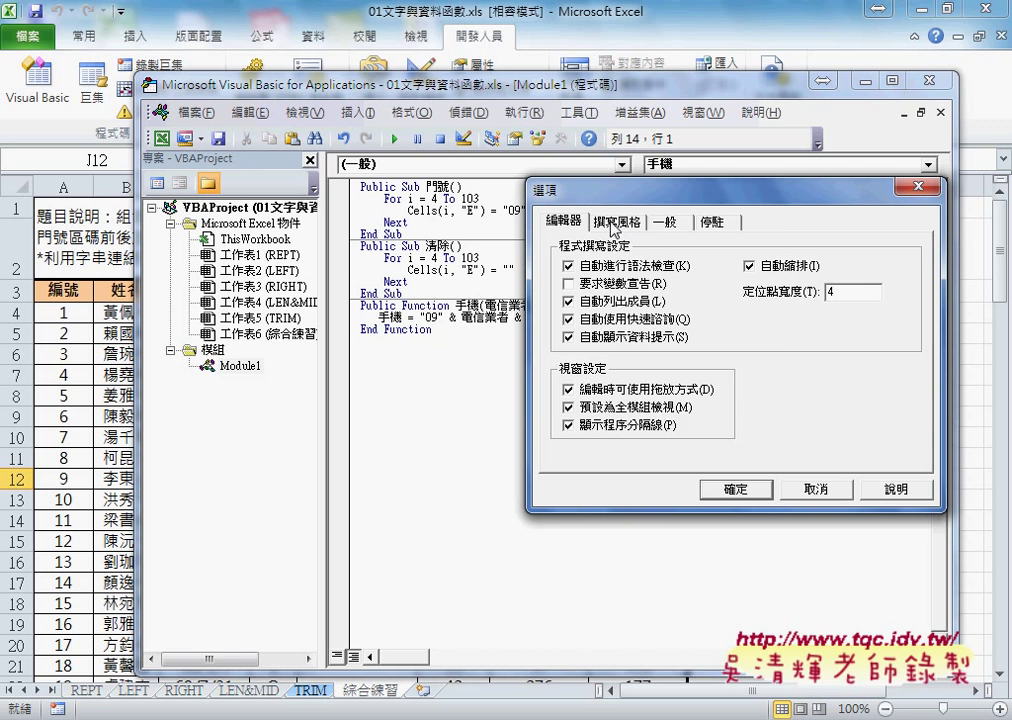
click(613, 226)
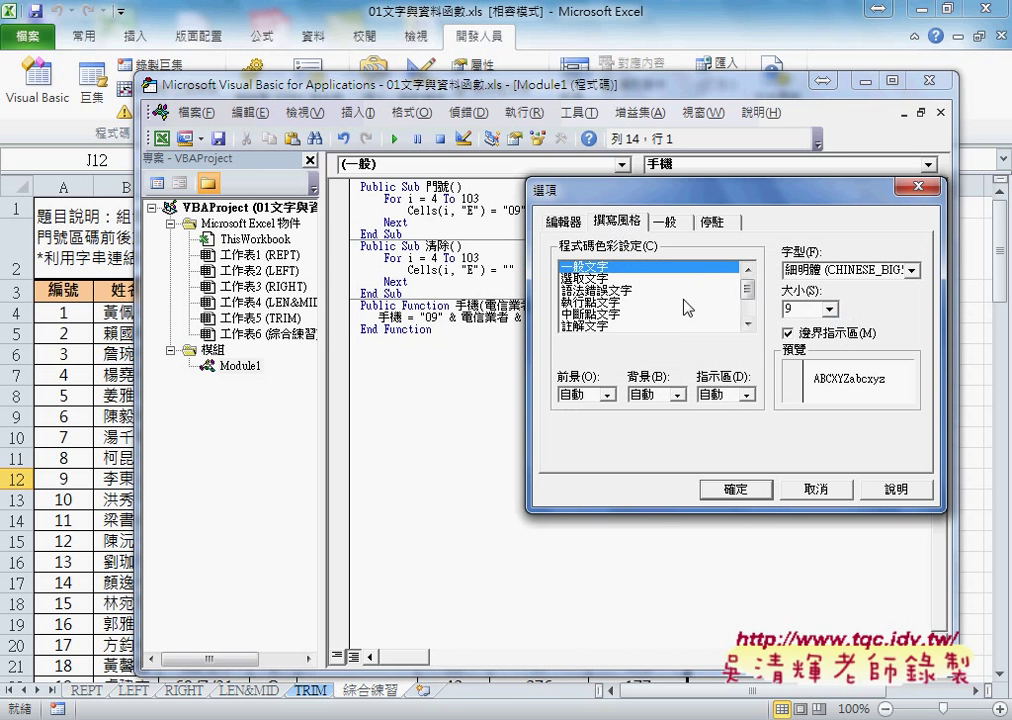
click(830, 310)
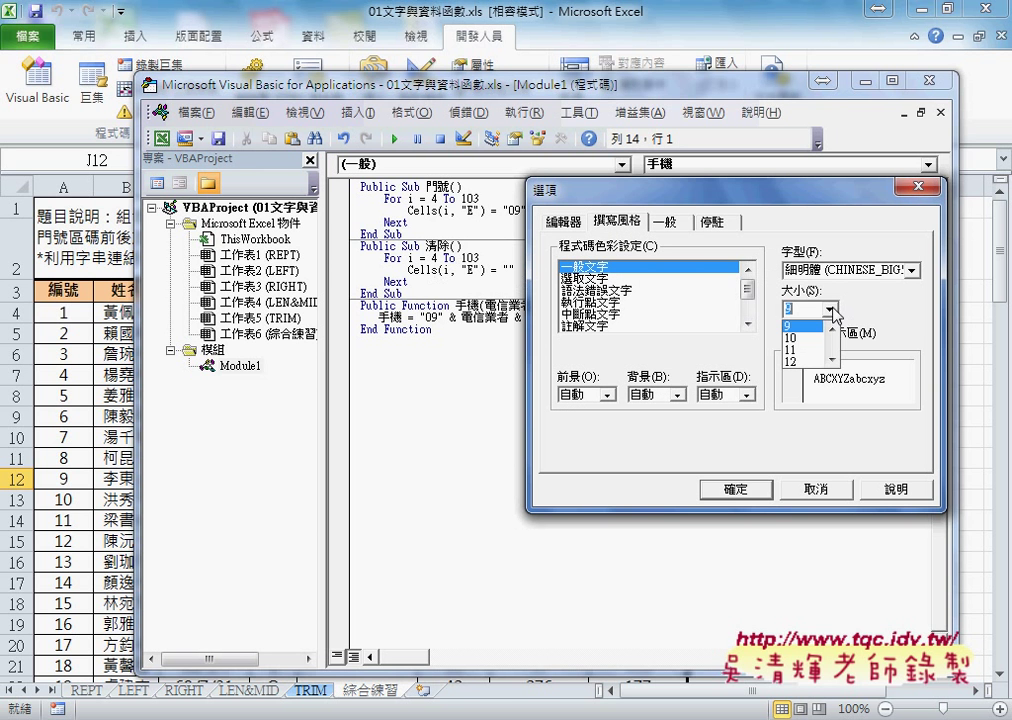
click(798, 362)
click(743, 491)
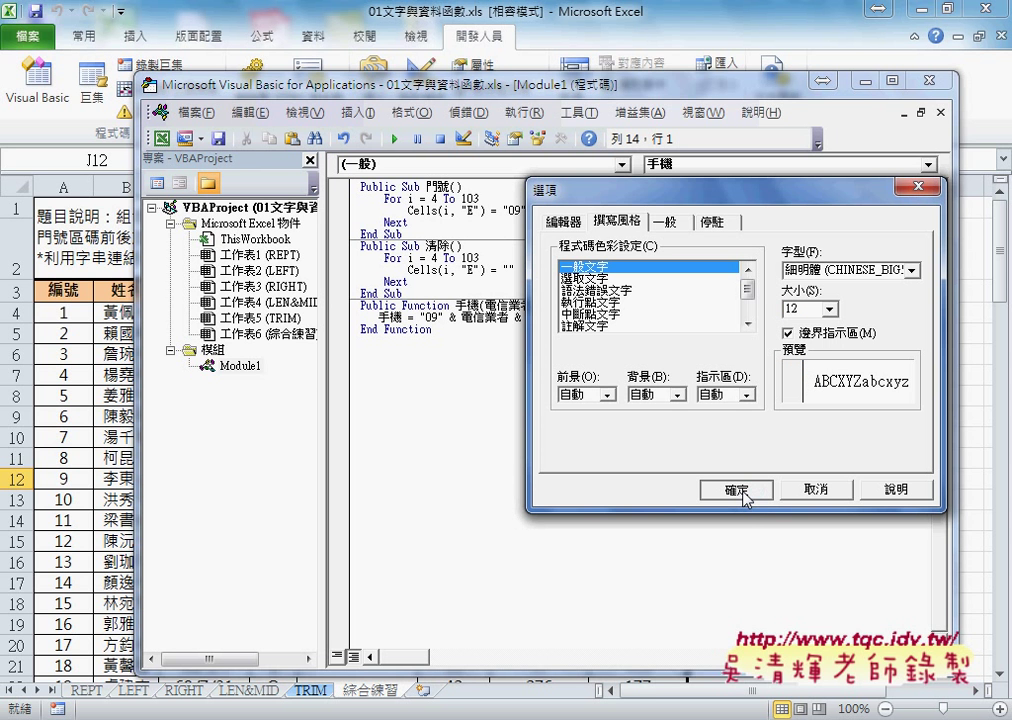
click(743, 492)
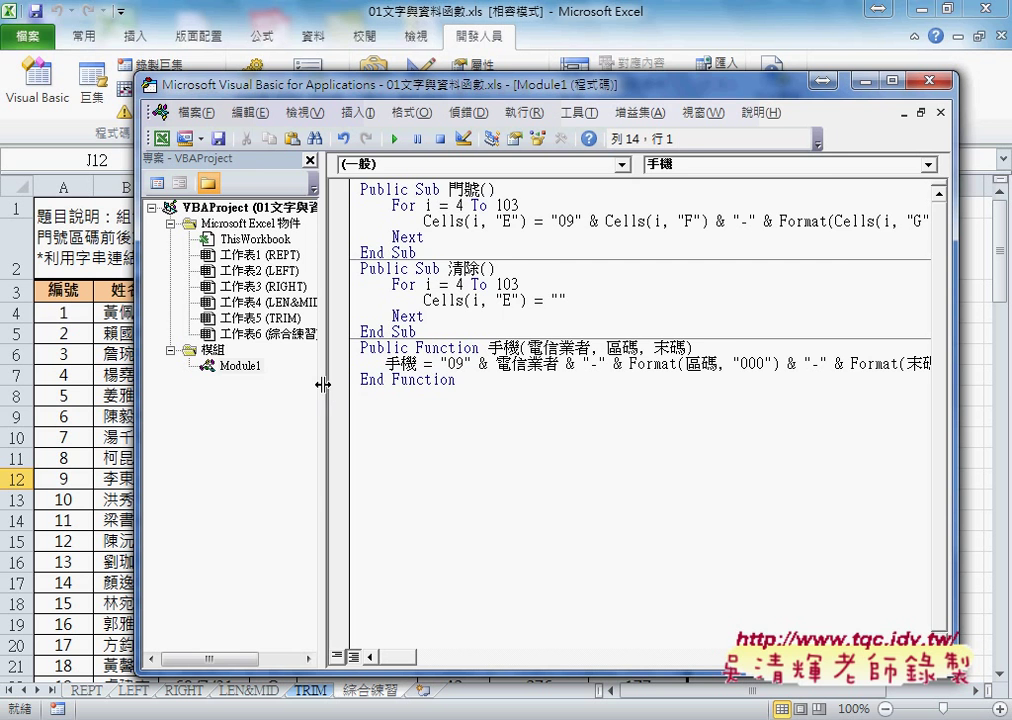
- Narrow the project pane, widen the editor, and highlight Public, Sub and End Sub
drag(299, 385, 226, 389)
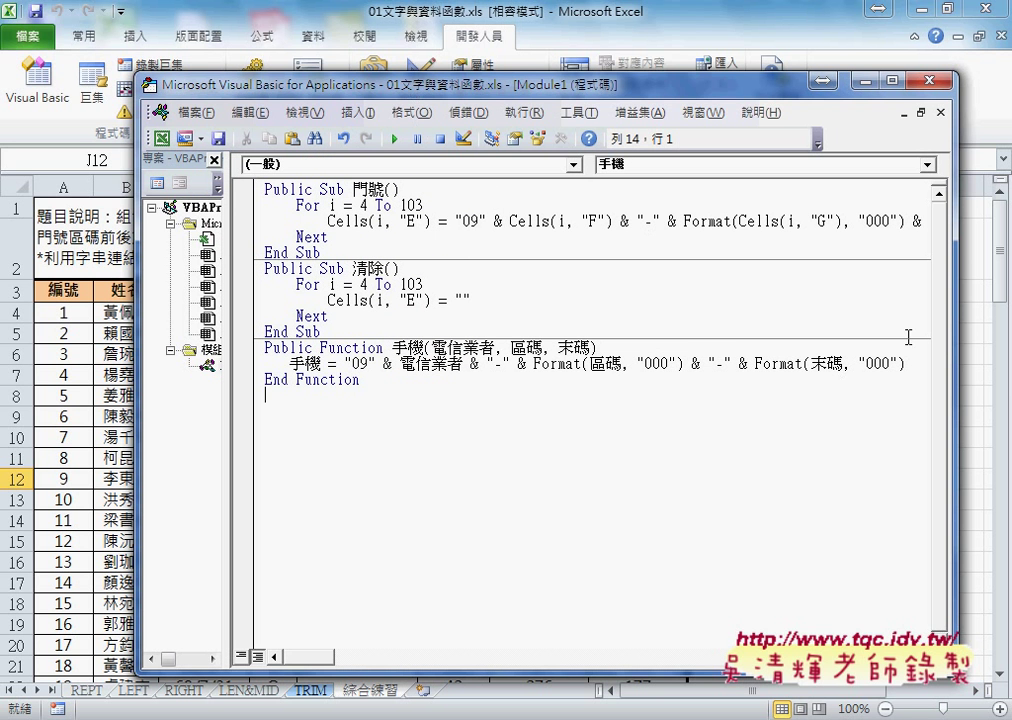
drag(957, 334, 992, 334)
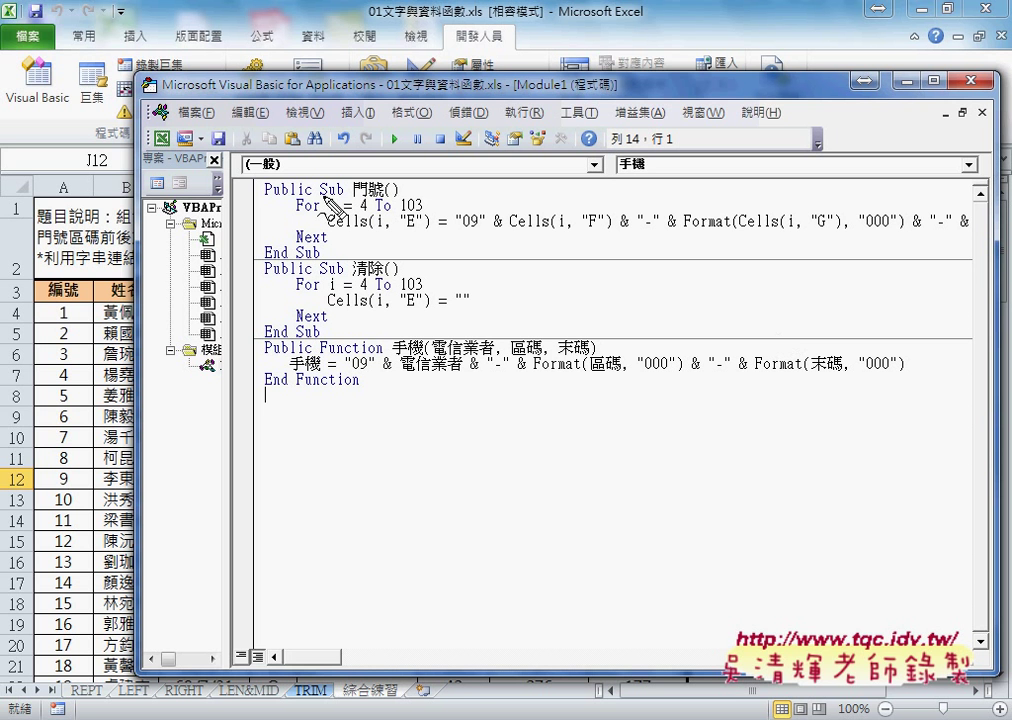
drag(265, 199, 310, 199)
drag(320, 186, 380, 197)
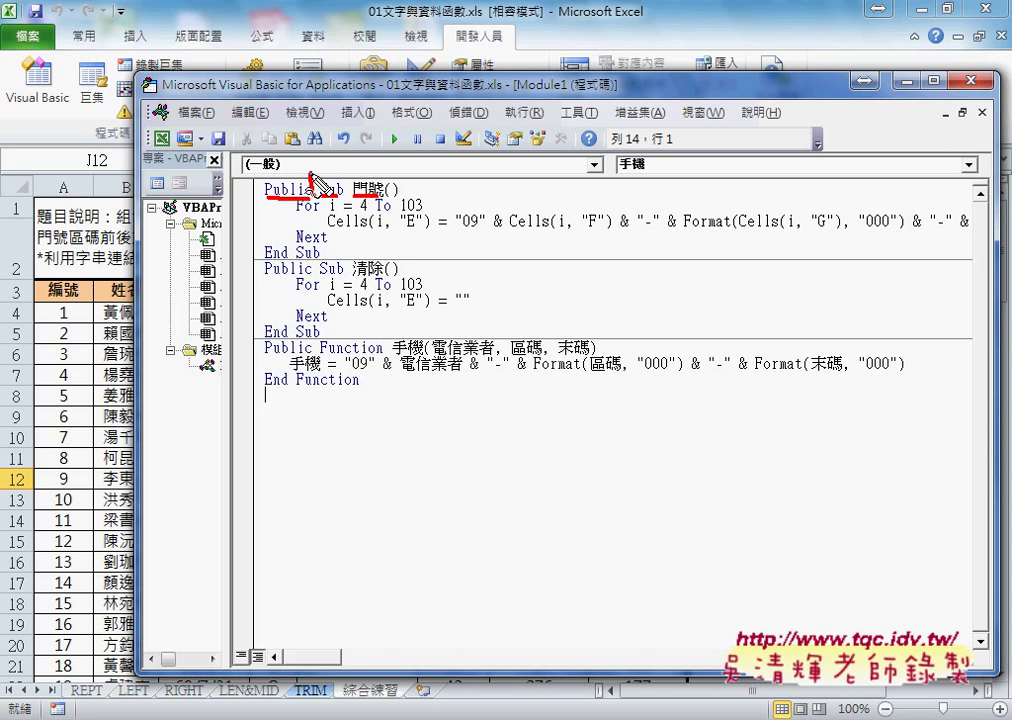
drag(313, 193, 350, 194)
drag(263, 265, 320, 264)
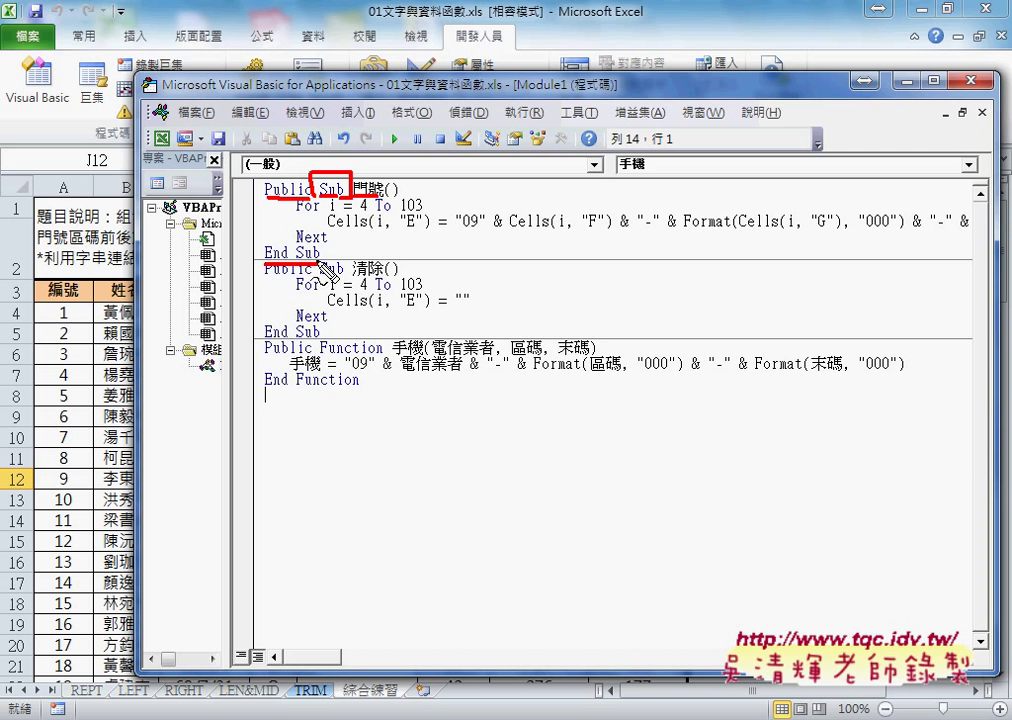
drag(268, 241, 326, 258)
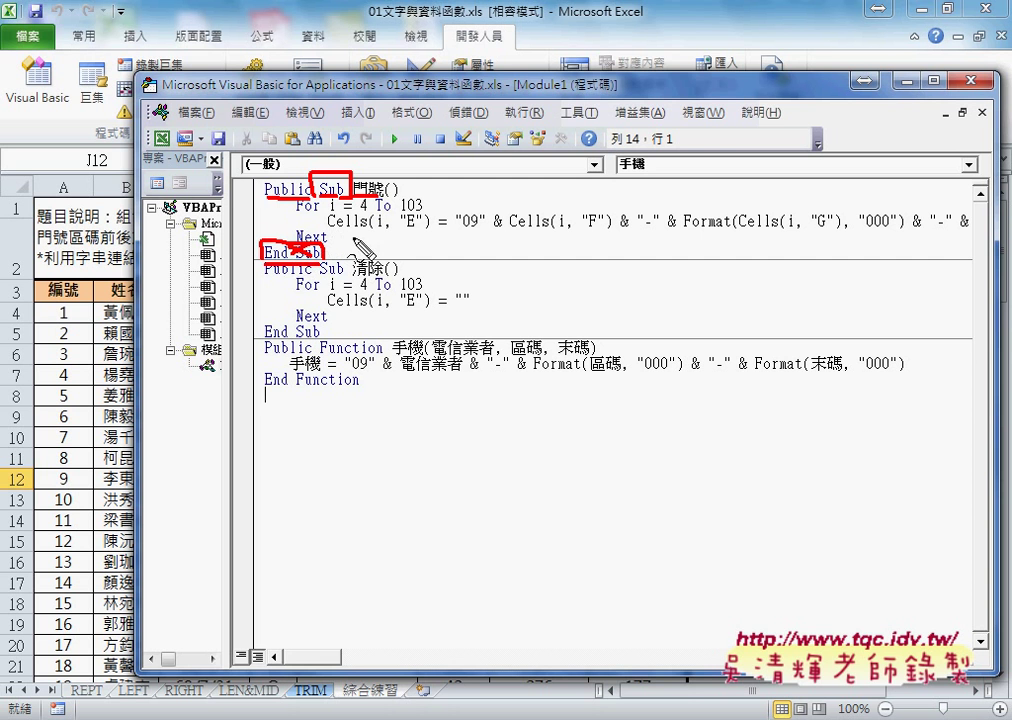
key(Escape)
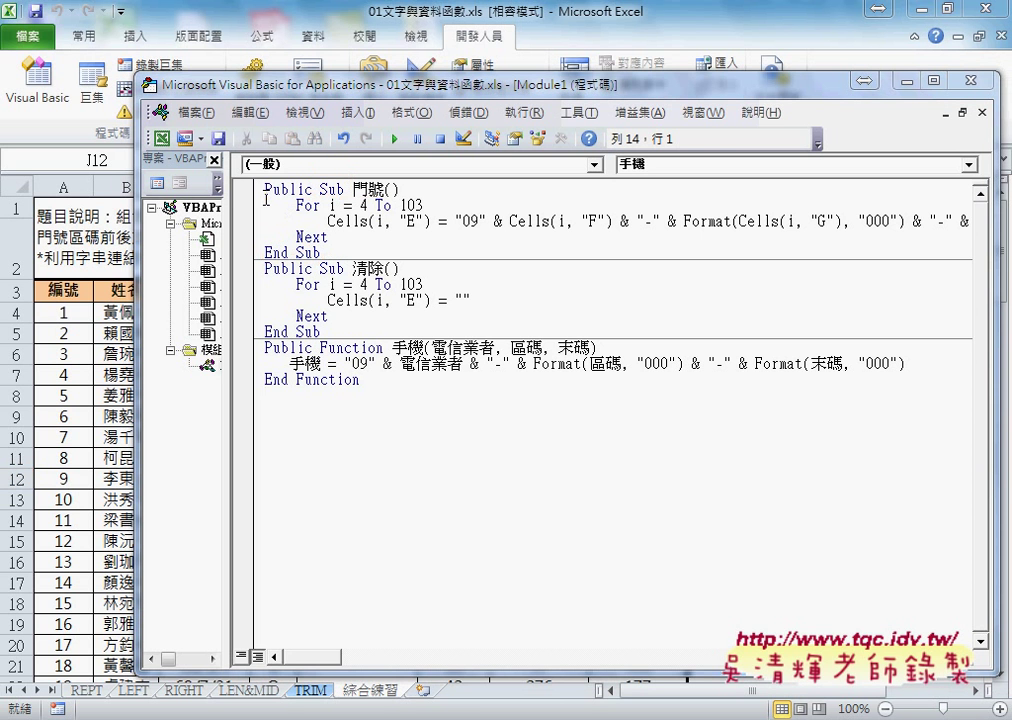
- Mark the (一般) object box, the 清除 macro start, and both End Sub lines
key(ctrl+2)
drag(240, 177, 310, 177)
drag(292, 266, 235, 266)
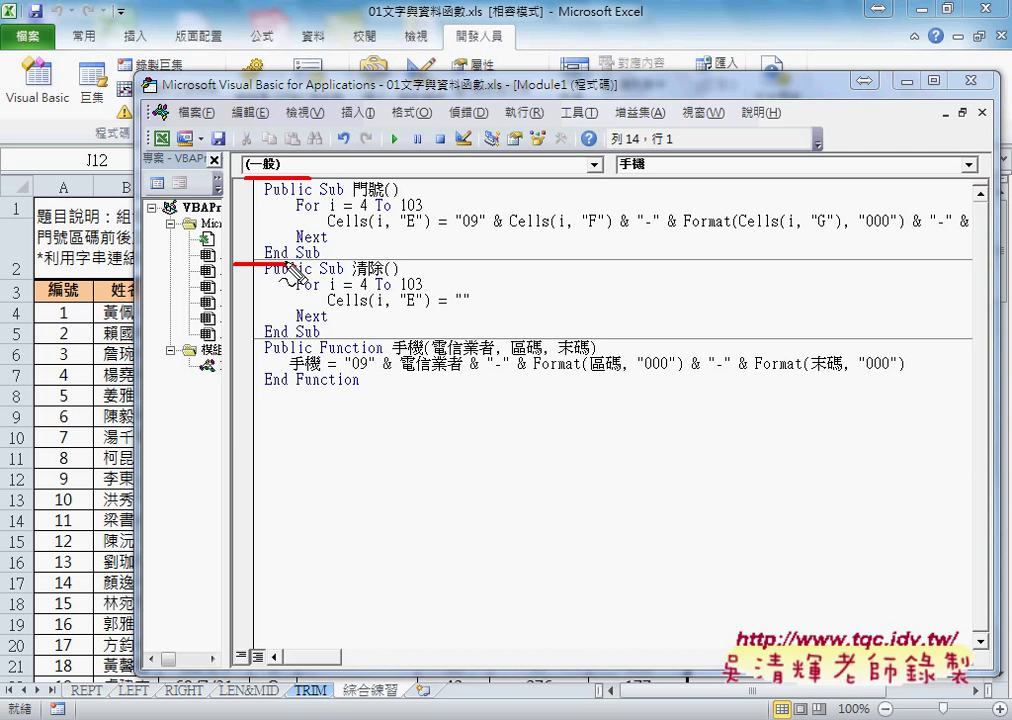
drag(262, 258, 292, 258)
drag(262, 339, 320, 339)
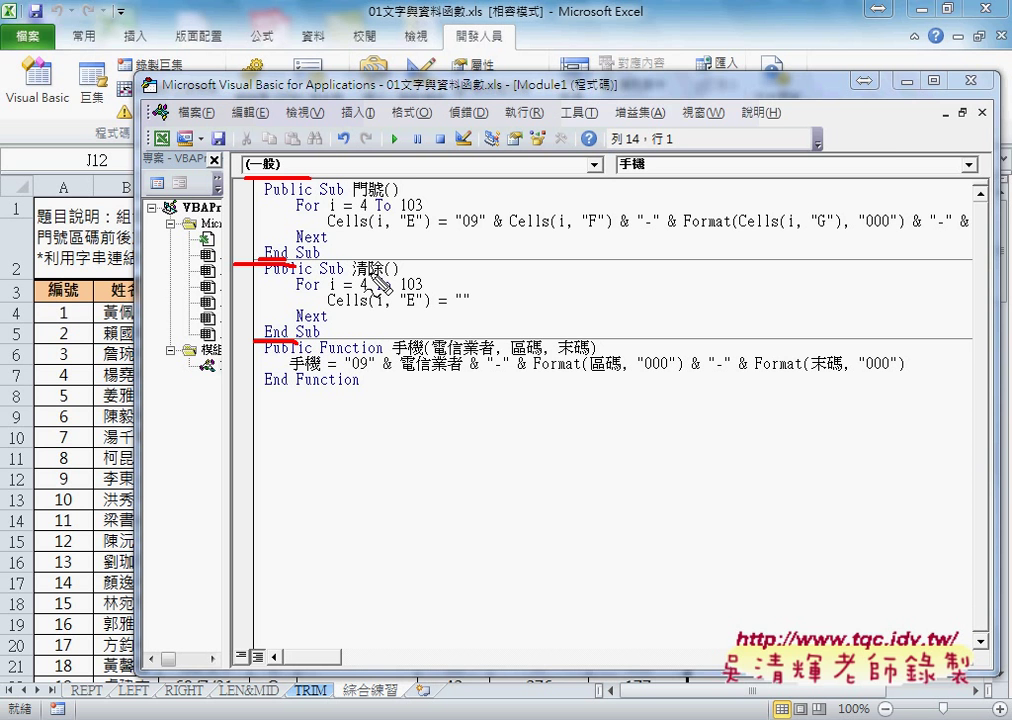
key(Escape)
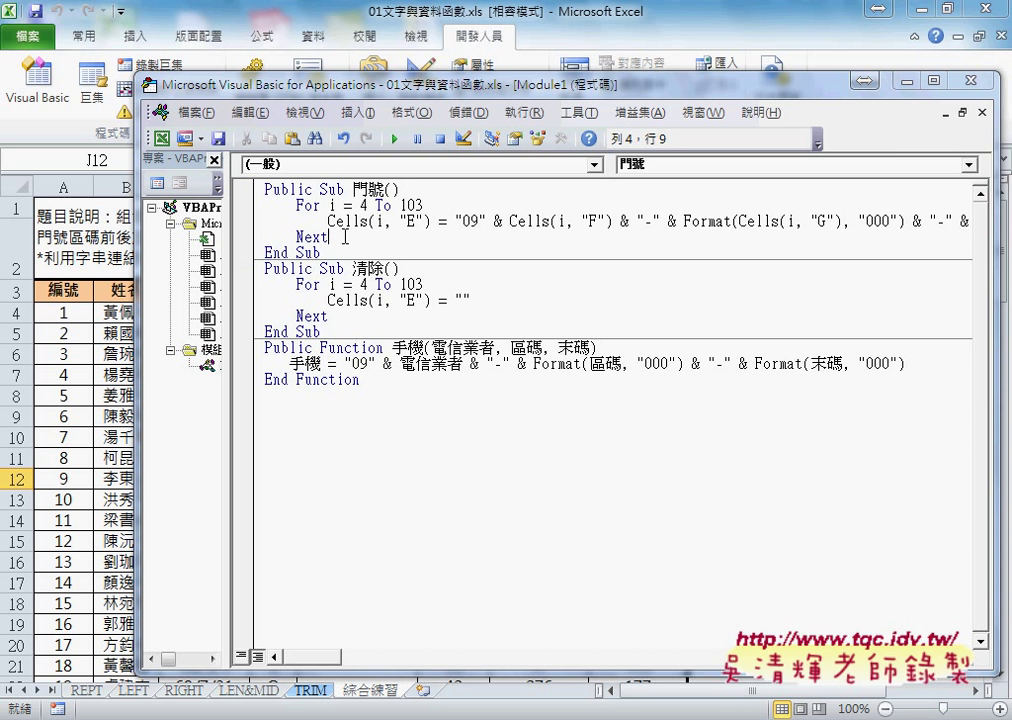
- Delete the For…Next loop from Sub 門號 and move the editor beside the 手機 column
drag(328, 237, 264, 205)
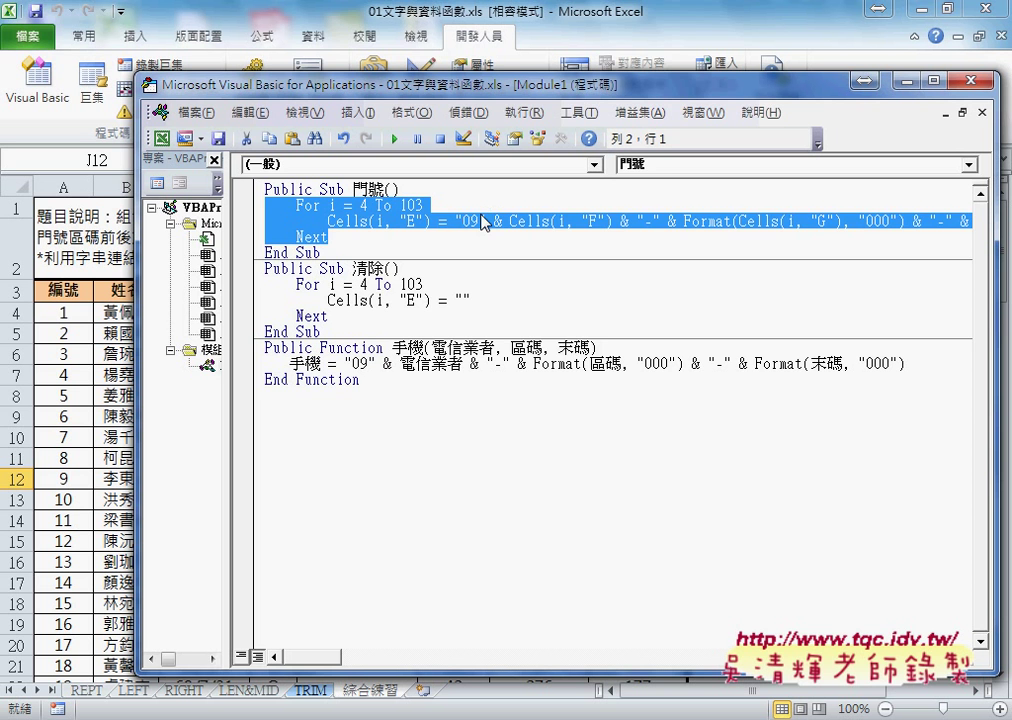
key(Delete)
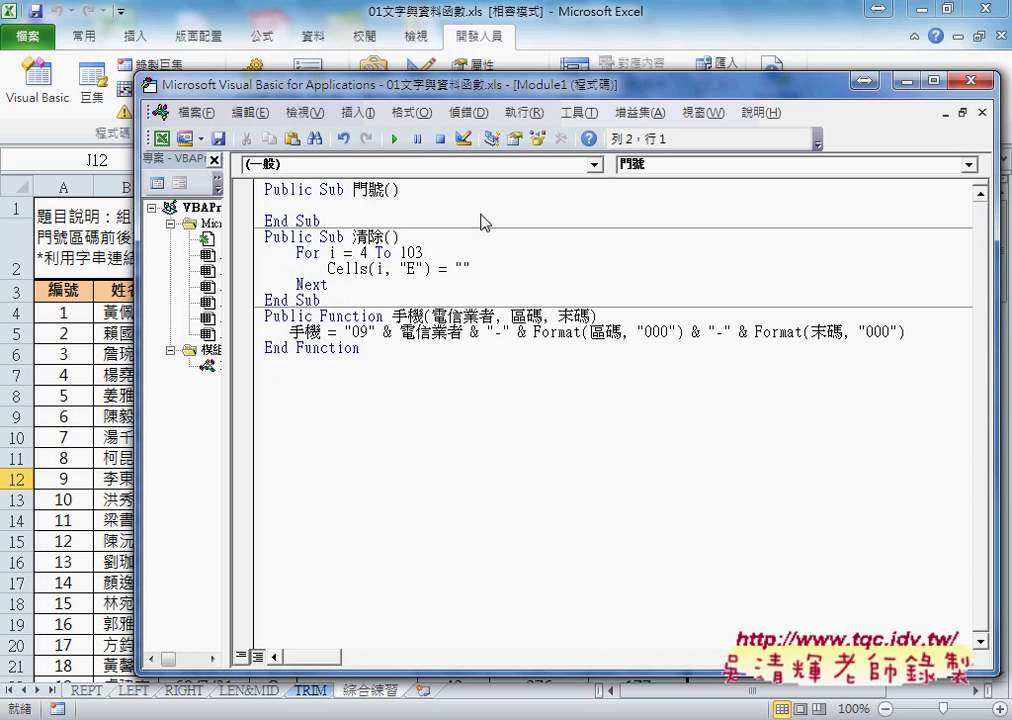
key(Tab)
drag(440, 93, 728, 103)
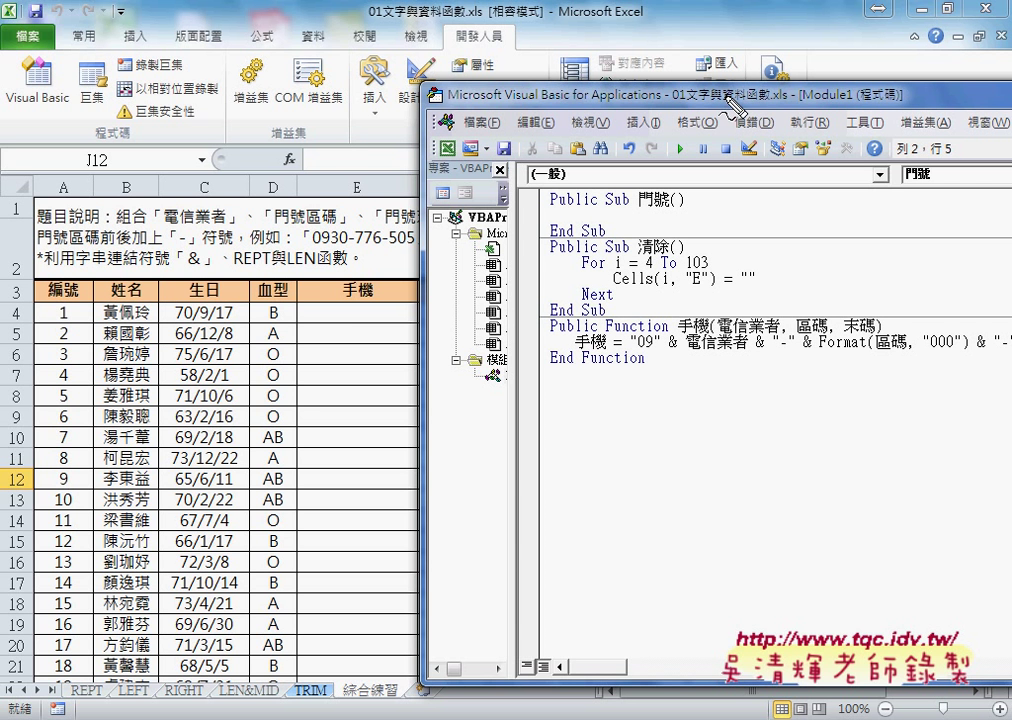
drag(311, 326, 424, 316)
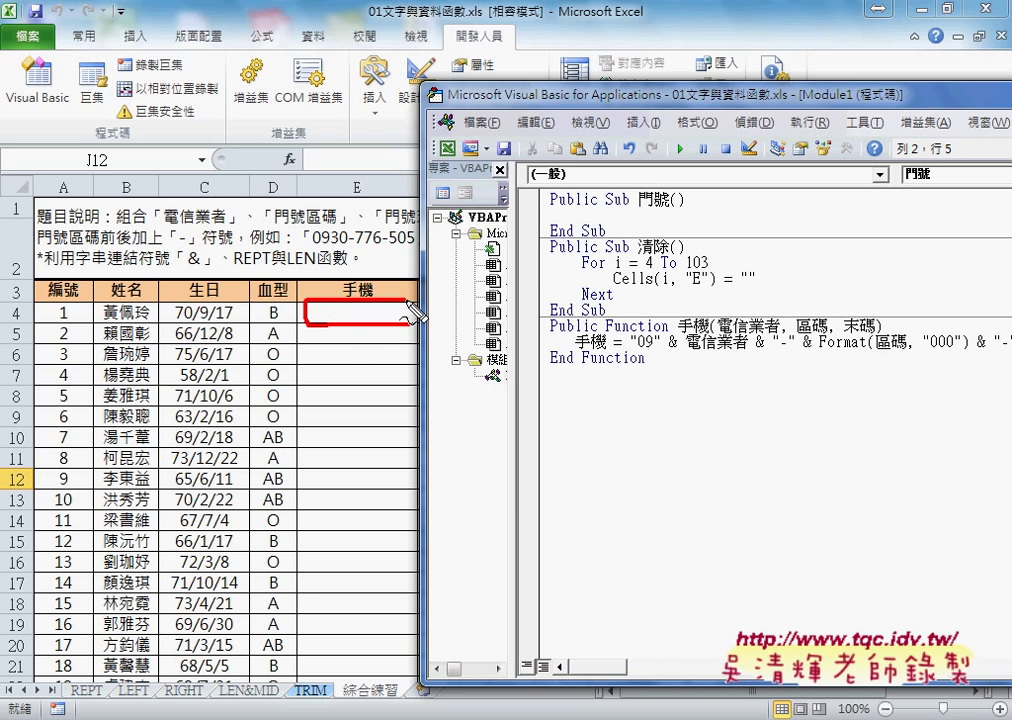
drag(255, 328, 300, 318)
drag(293, 311, 293, 326)
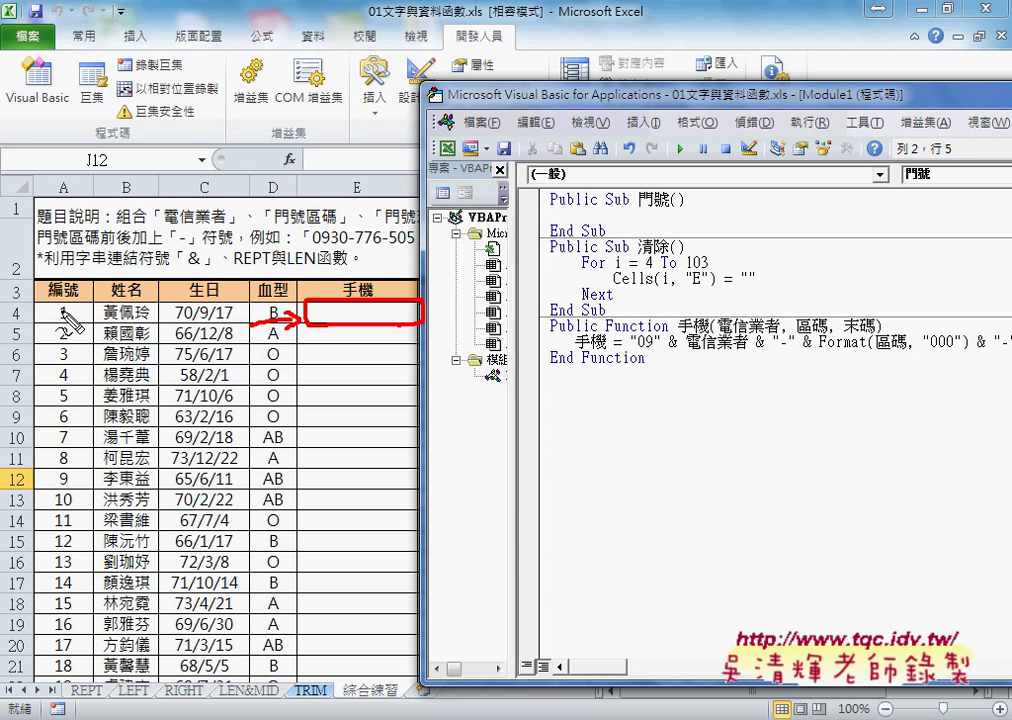
drag(38, 305, 36, 326)
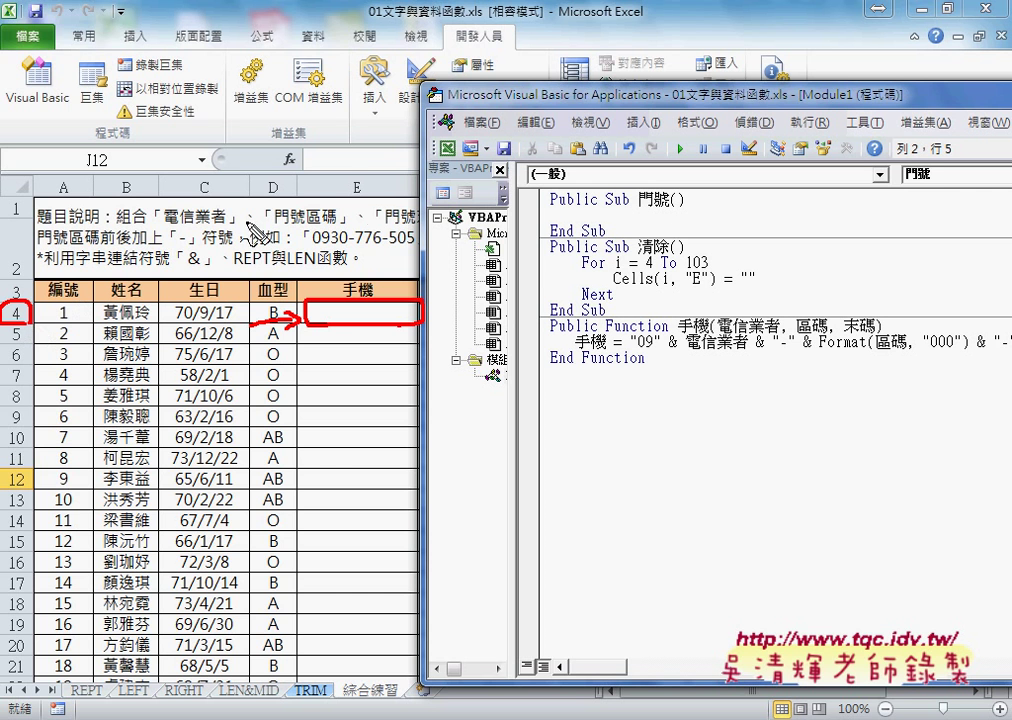
mouse_move(357, 172)
mouse_down()
mouse_move(374, 191)
mouse_move(367, 206)
mouse_up()
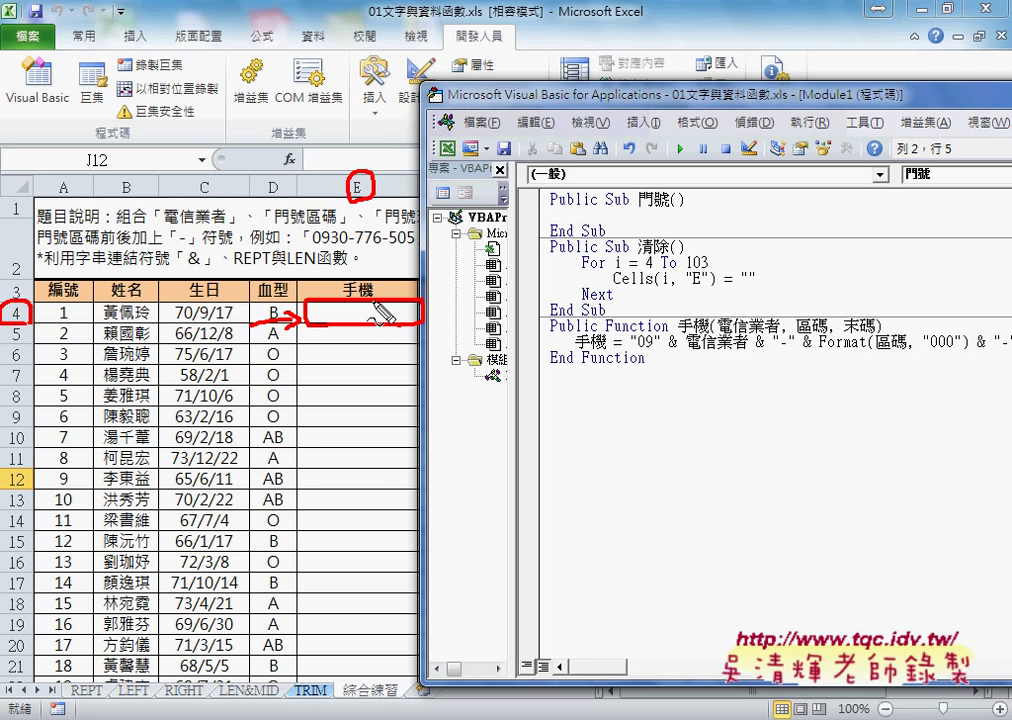
key(Escape)
click(600, 215)
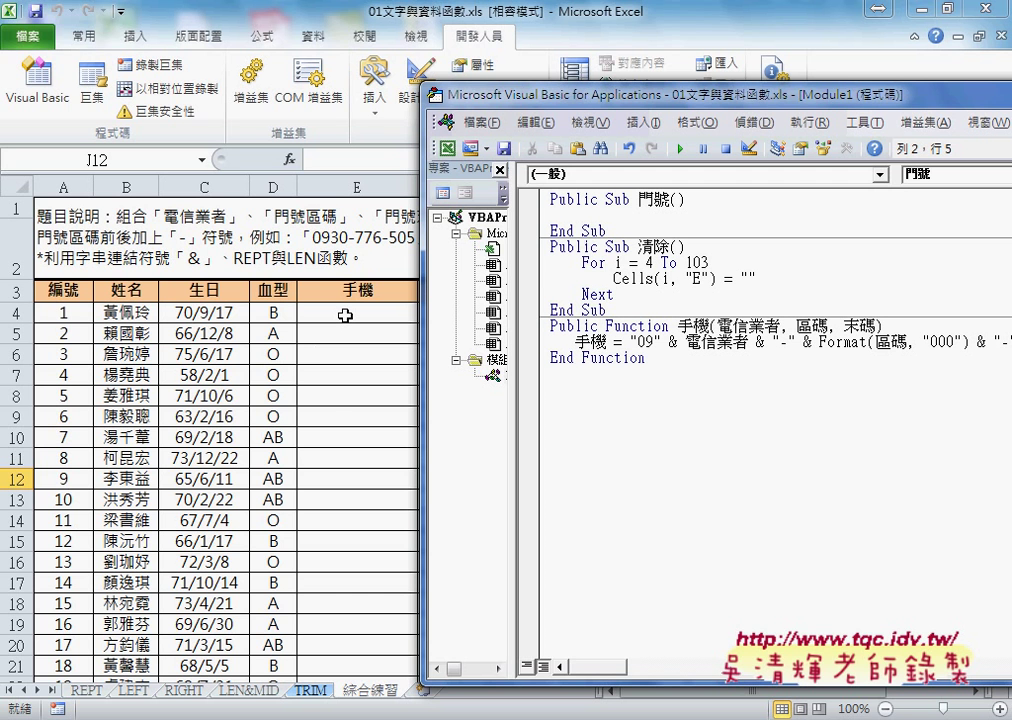
- Start a statement on the blank line of Sub 門號 by typing cells(4, to reference row 4
text(v)
text(c)
text(ells)
text(()
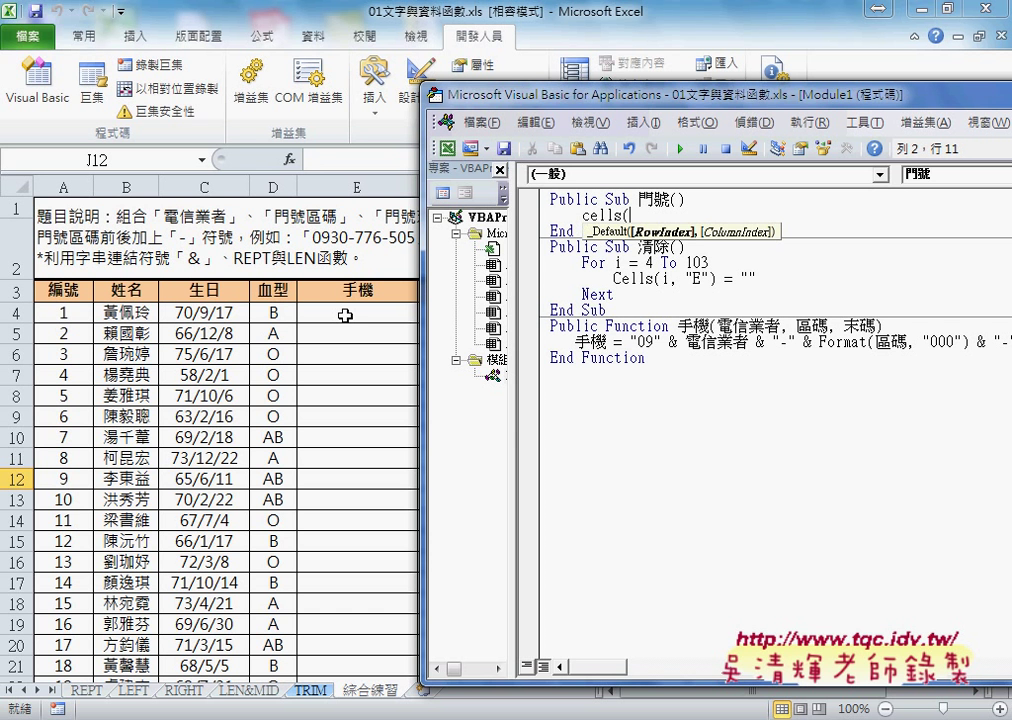
text(4)
text(,)
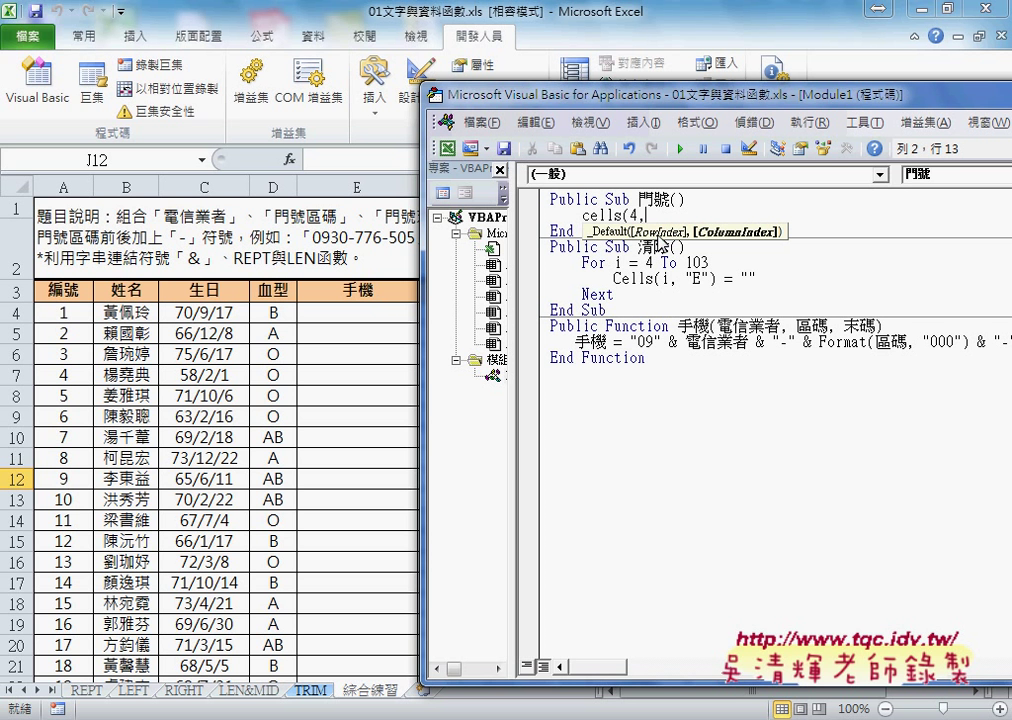